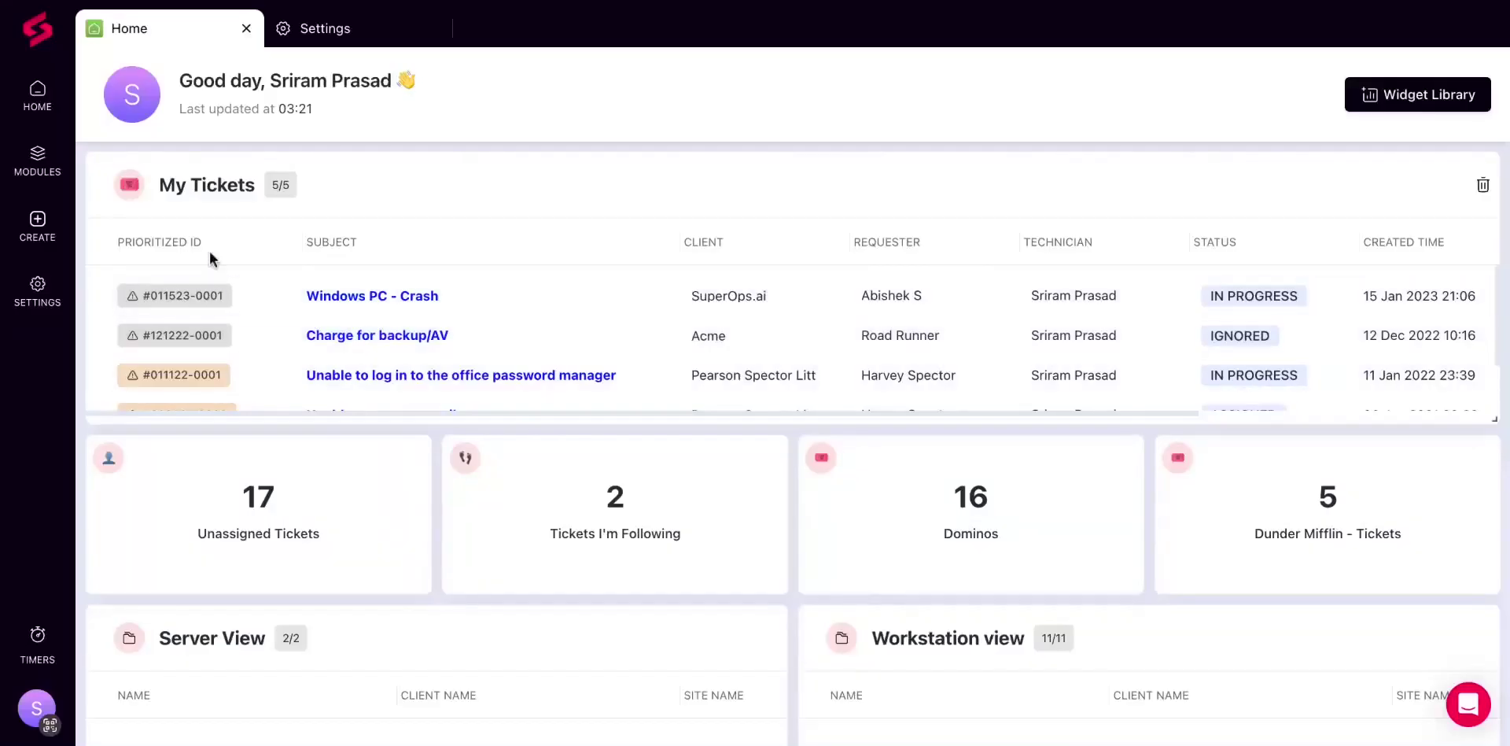
- Open Settings and scroll down to the Asset Management section
left_click(50, 298)
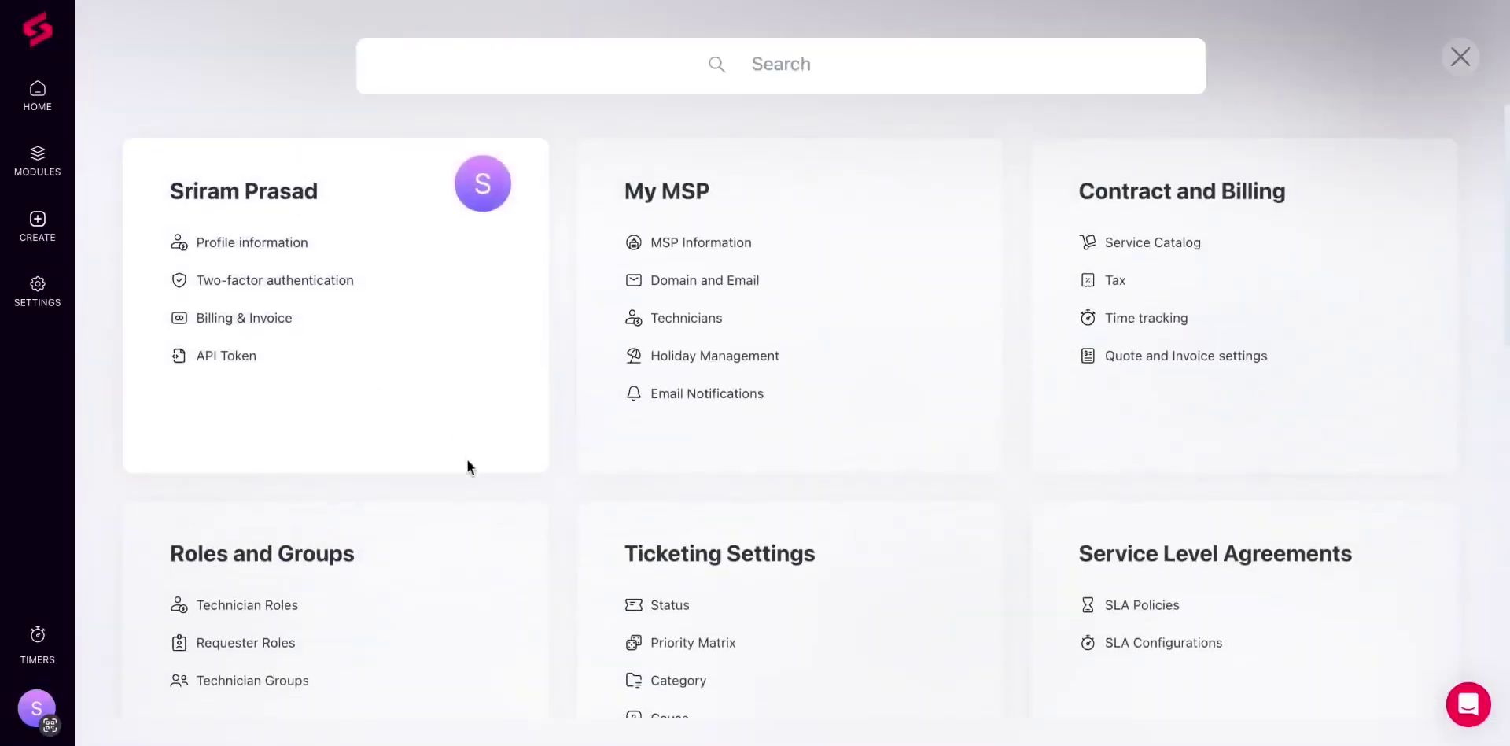
scroll(468, 459, "down", 5)
scroll(468, 460, "down", 2)
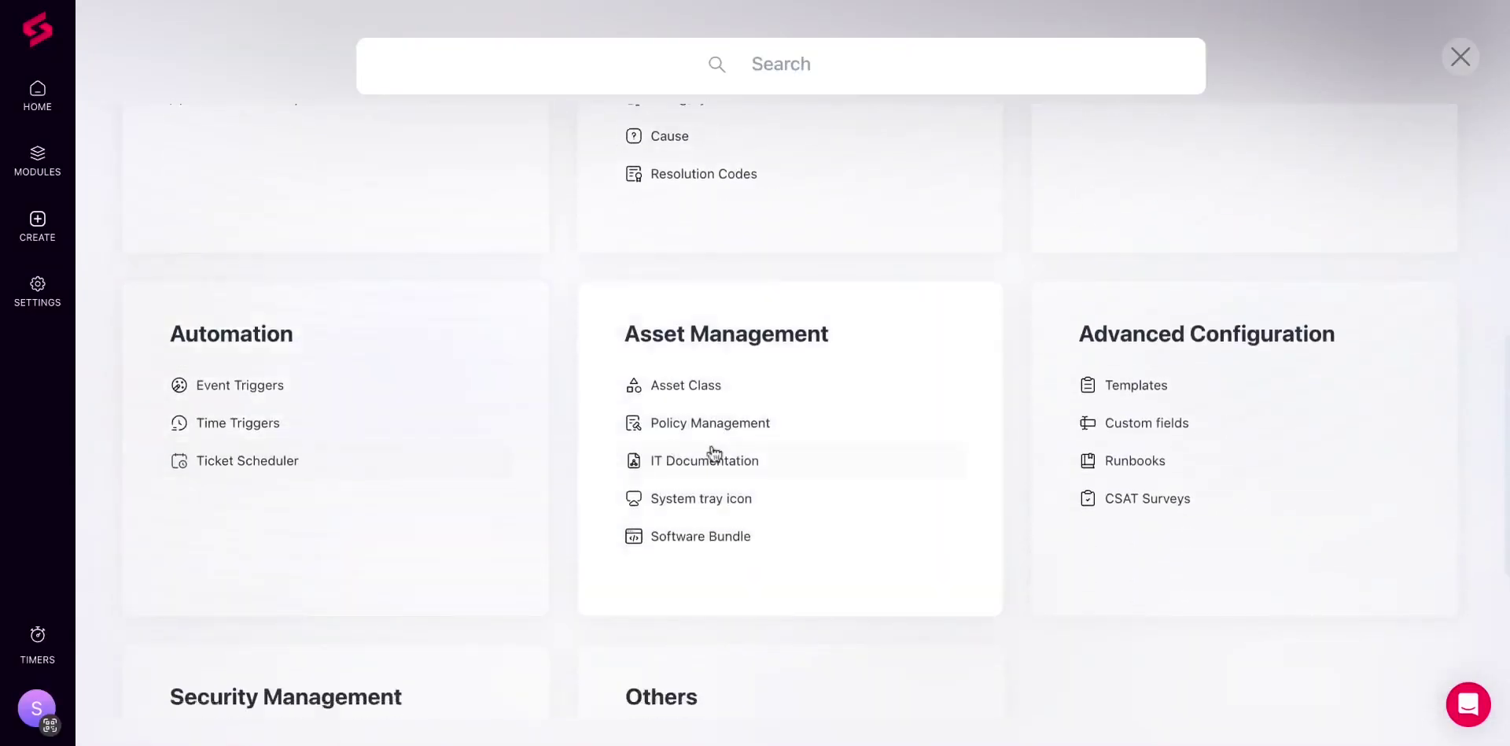
- Open Windows Workstation Policies from Policy Management to view its Intelligent Alerting
left_click(863, 426)
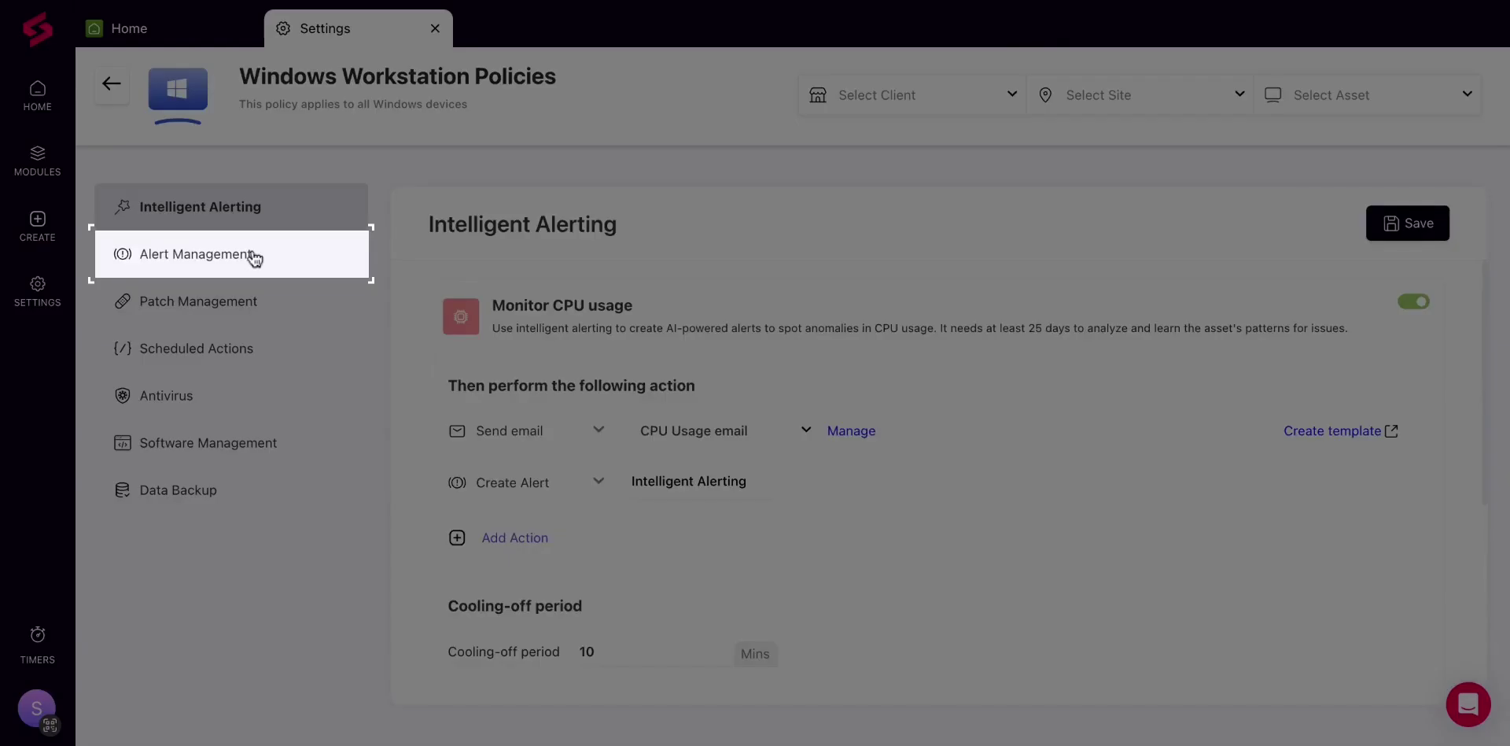
- Show Alert Management and open the Select Client dropdown
left_click(254, 257)
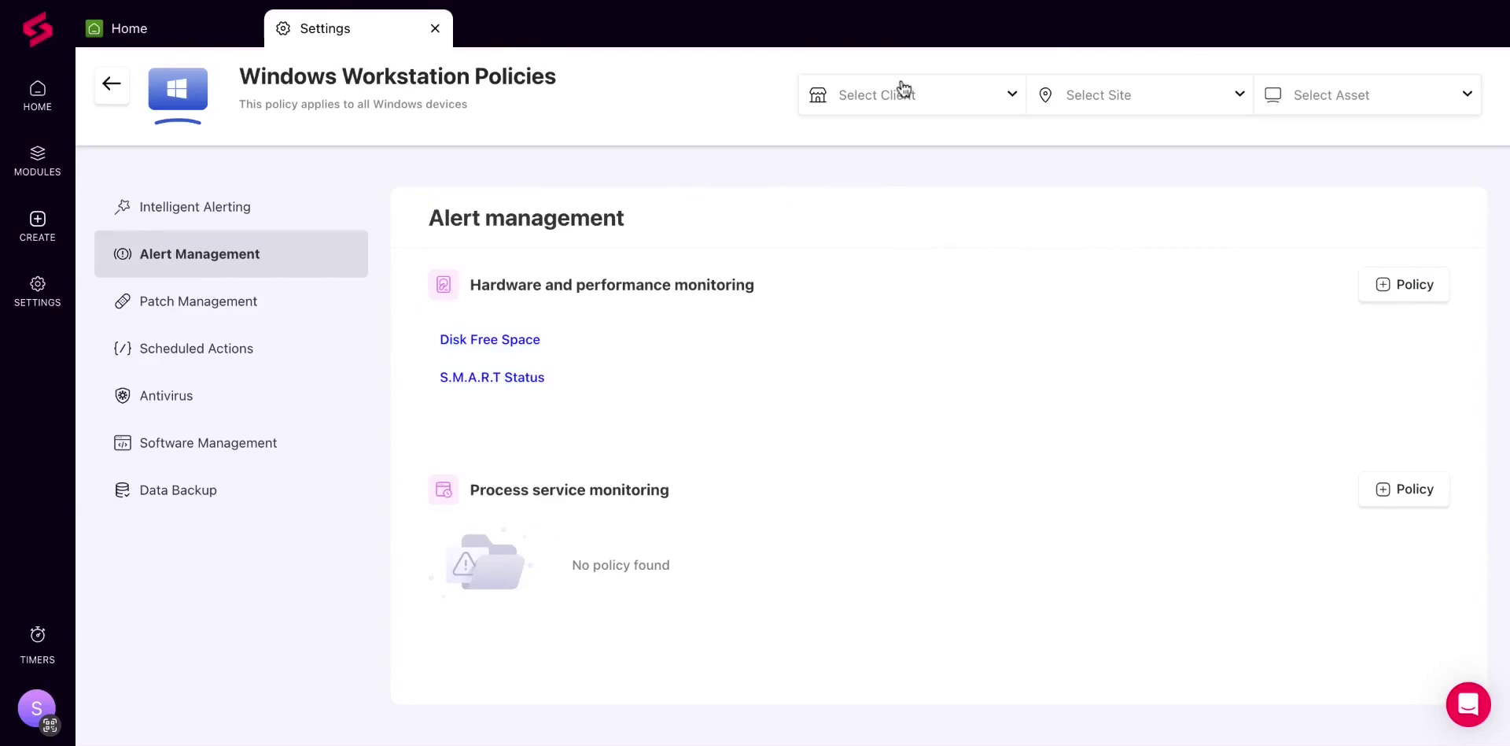
left_click(904, 89)
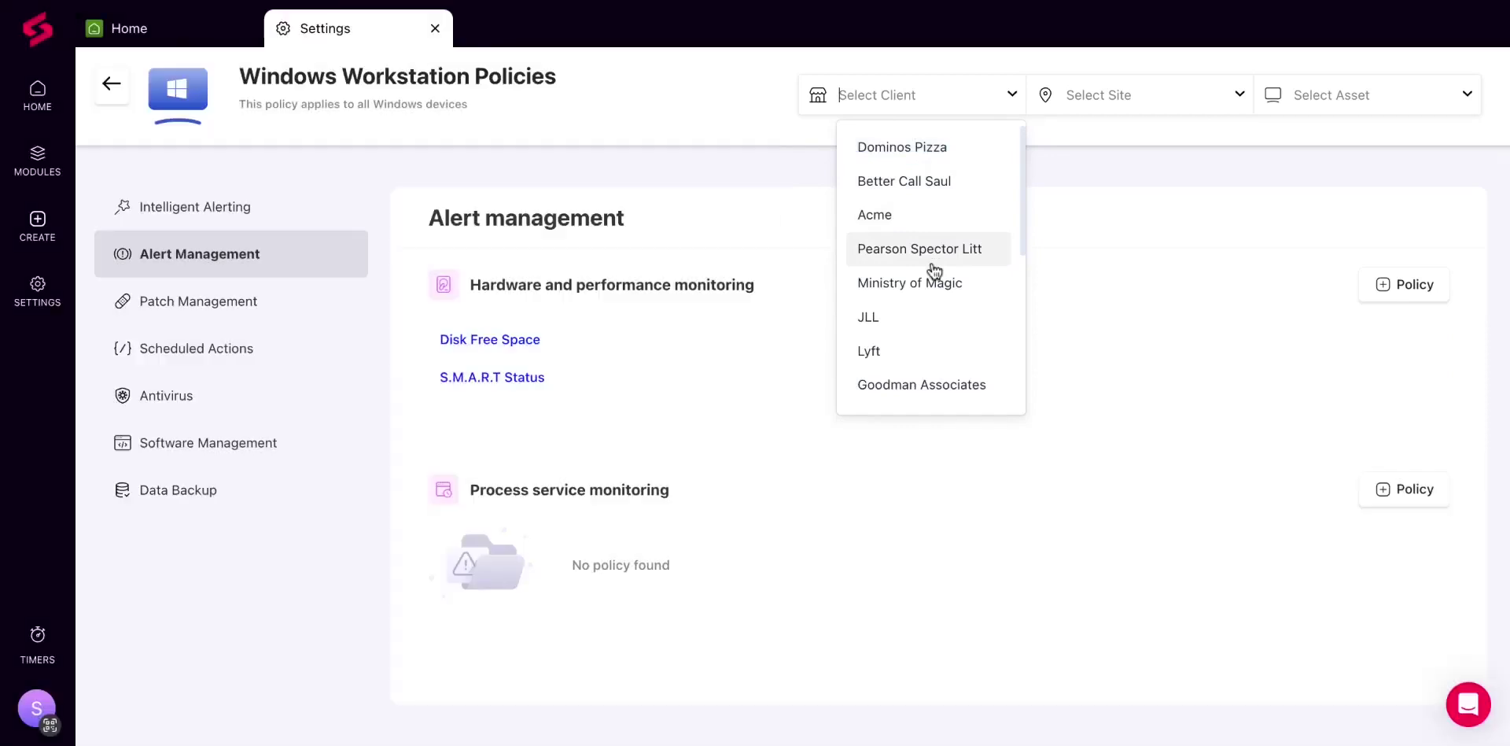
- Clear the Pearson Spector Litt client filter to show default Alert Management policies
left_click(932, 264)
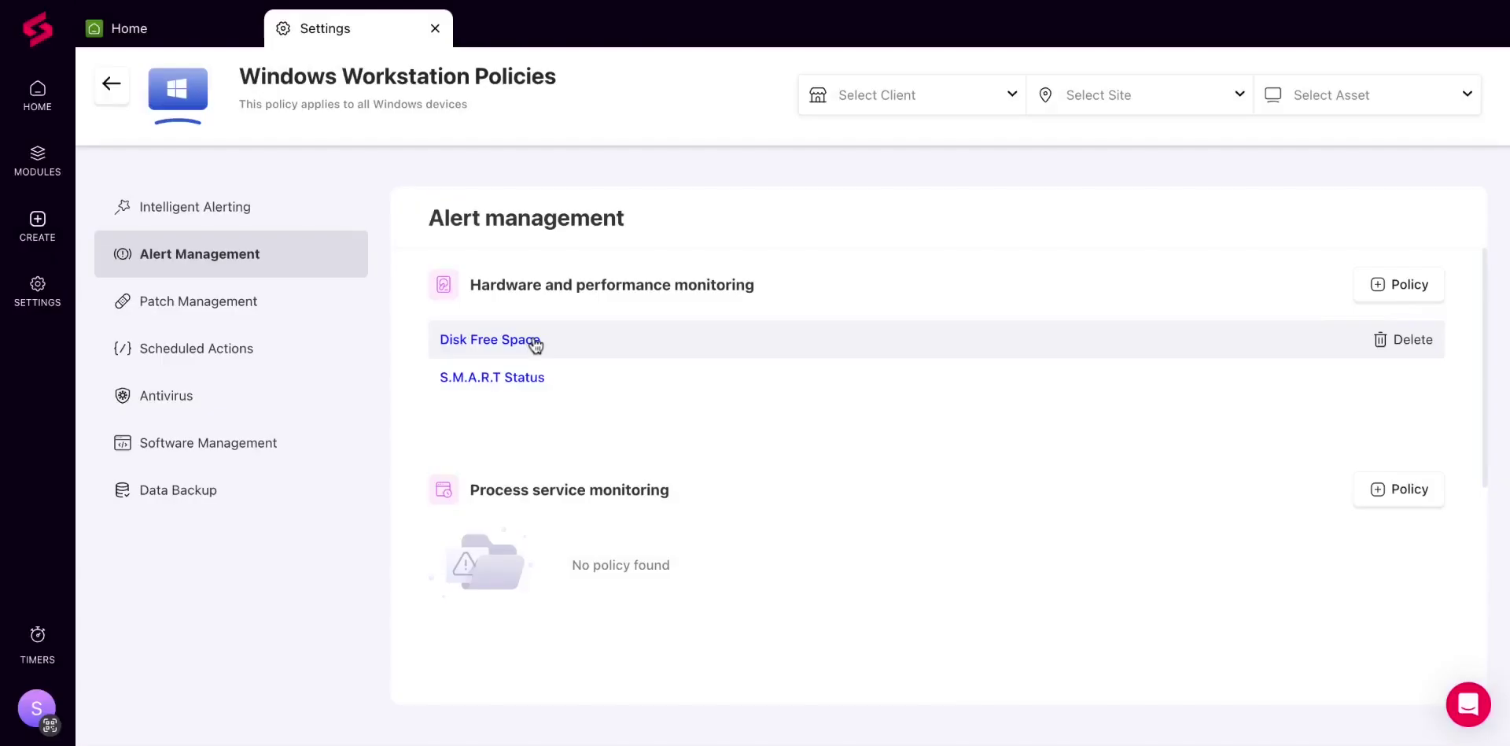
- Open the Disk Free Space policy and review its conditions, actions, cooling-off and reset
left_click(534, 343)
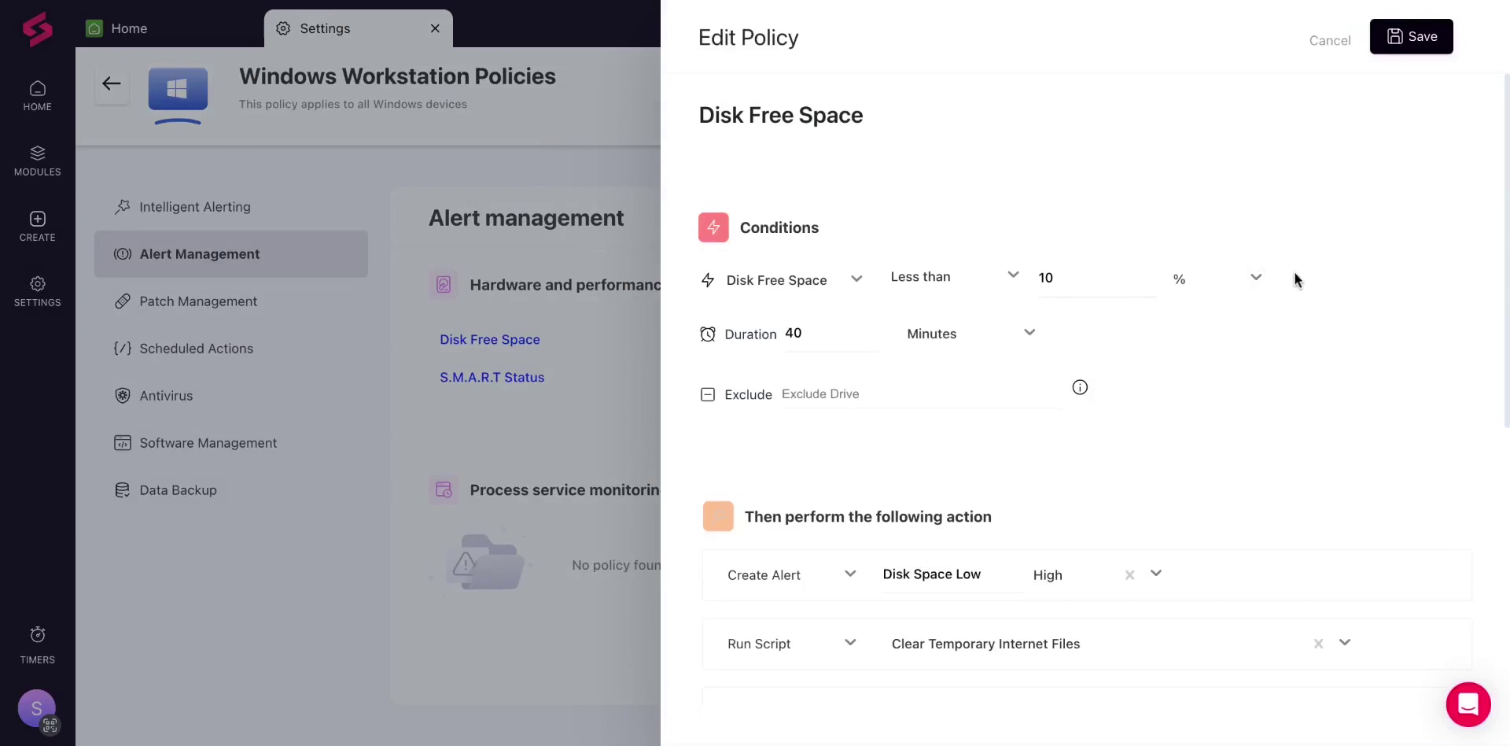
mouse_move(1246, 577)
scroll(1247, 579, "down", 2)
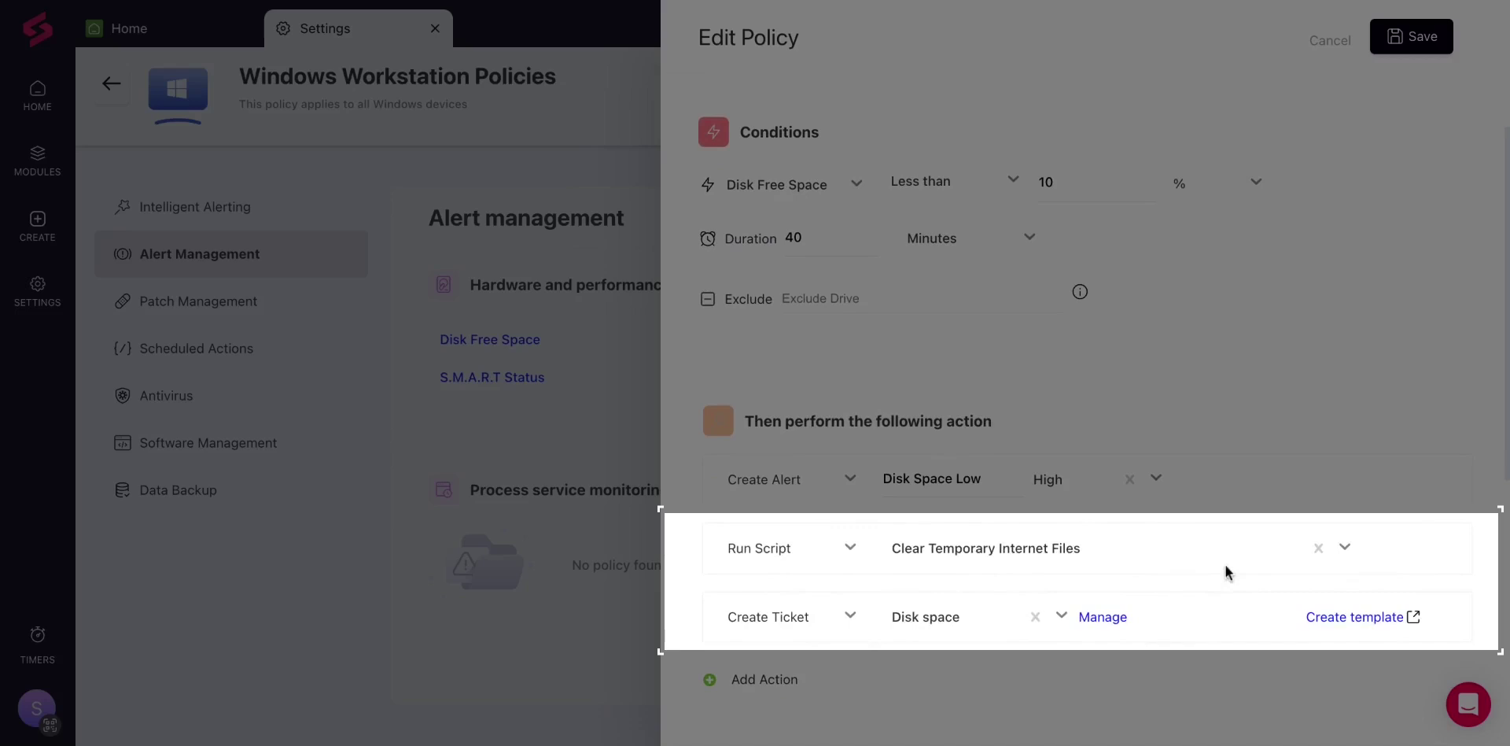
scroll(1138, 611, "down", 5)
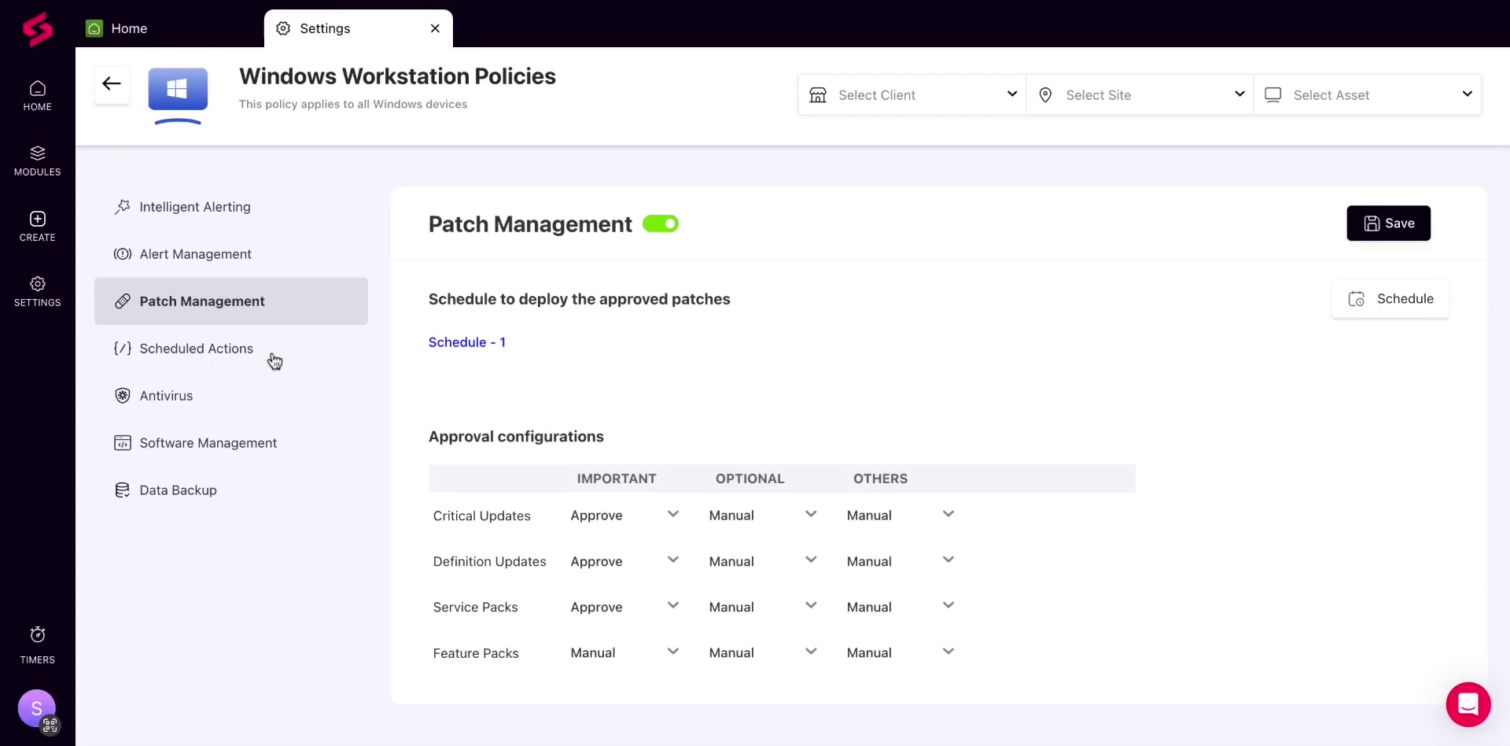
- View the Scheduled Actions policies, then the Antivirus settings with Webroot
left_click(272, 358)
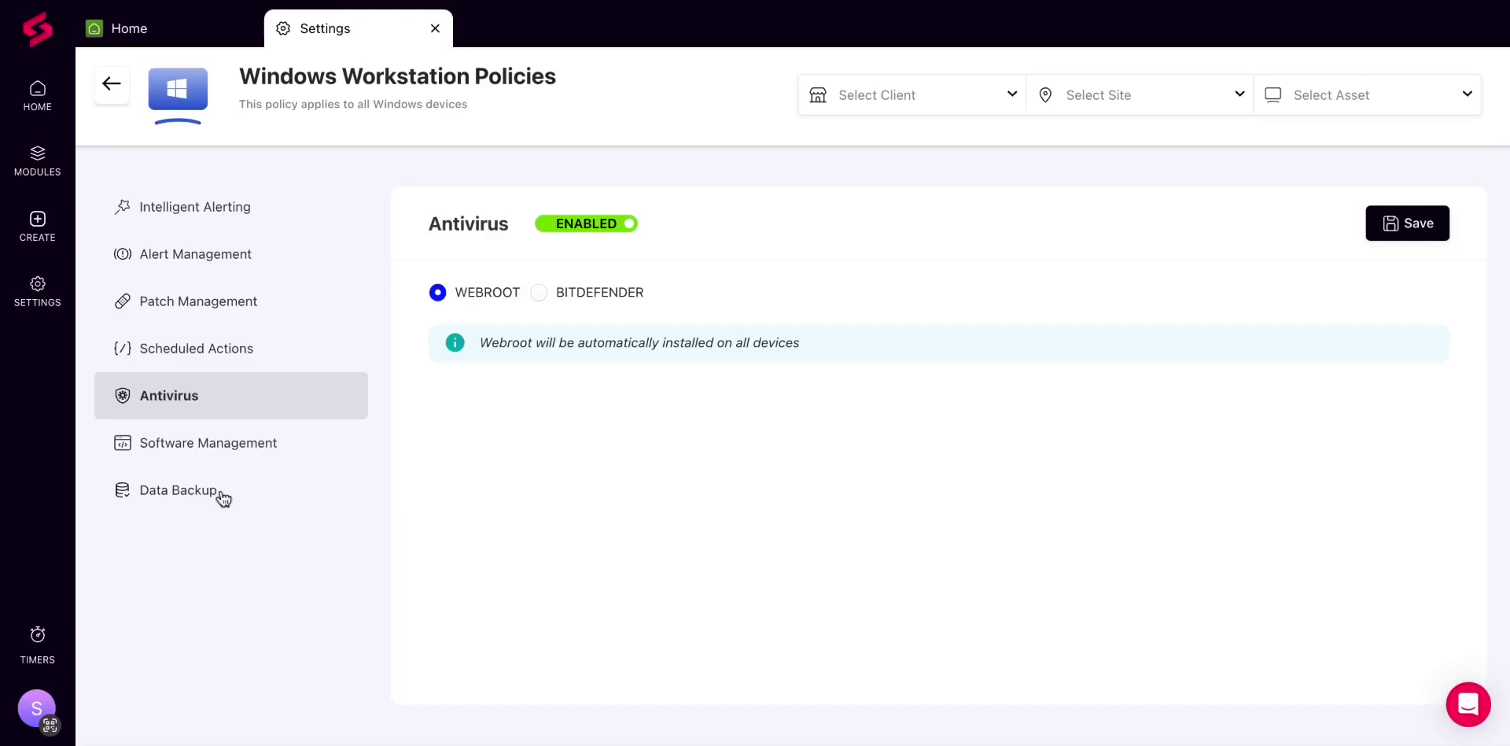
- View Data Backup, then Software Management with the Engineering bundle
left_click(223, 498)
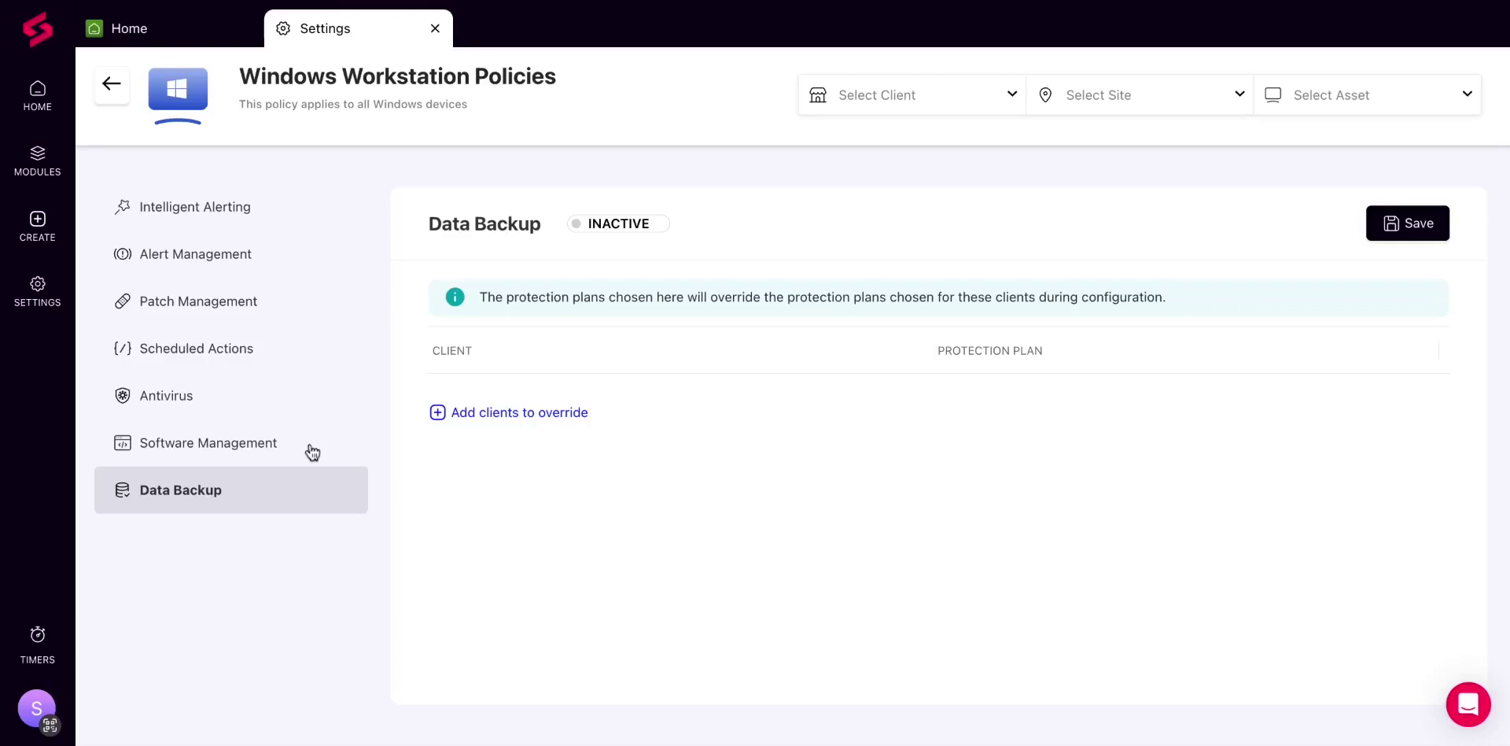
left_click(313, 451)
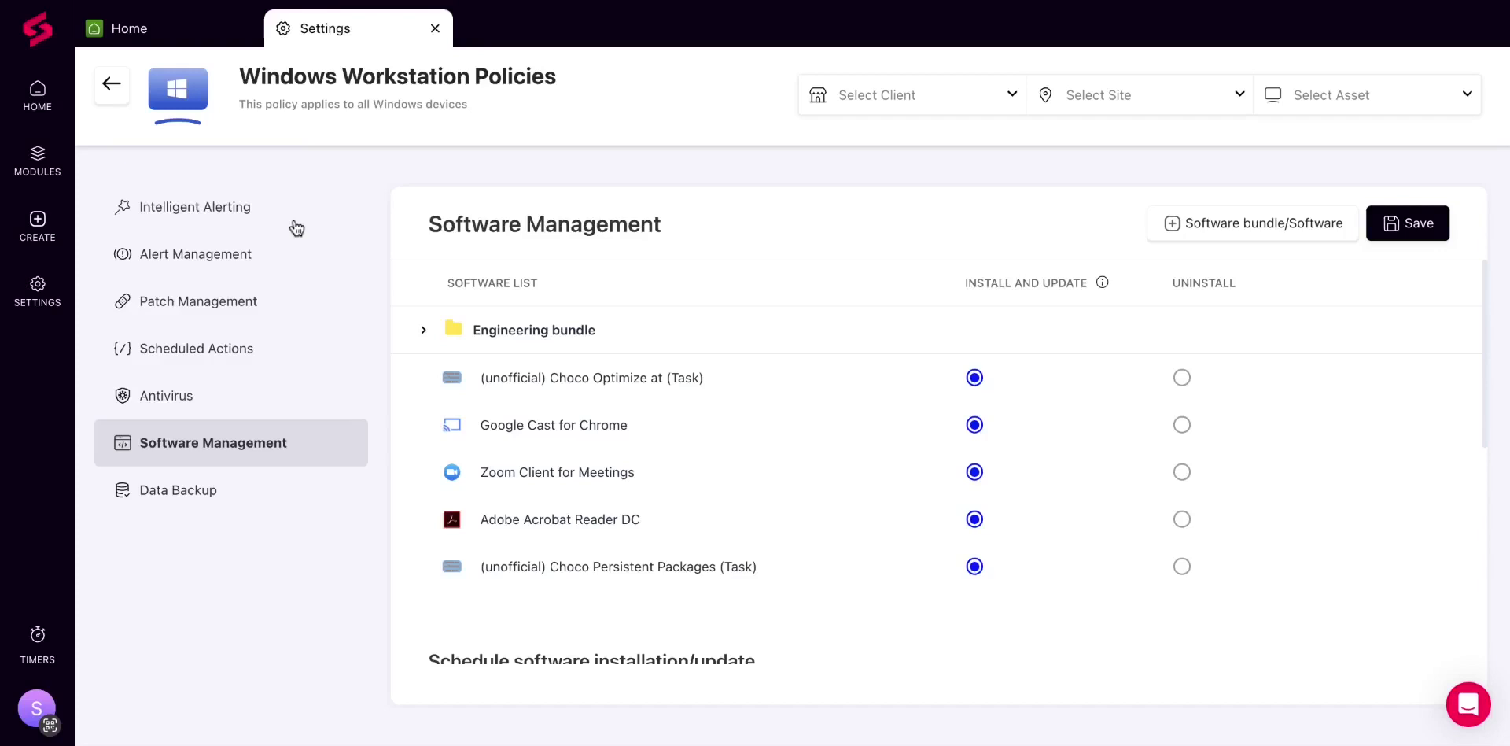
- Return to Intelligent Alerting showing CPU usage email and alert actions
left_click(297, 229)
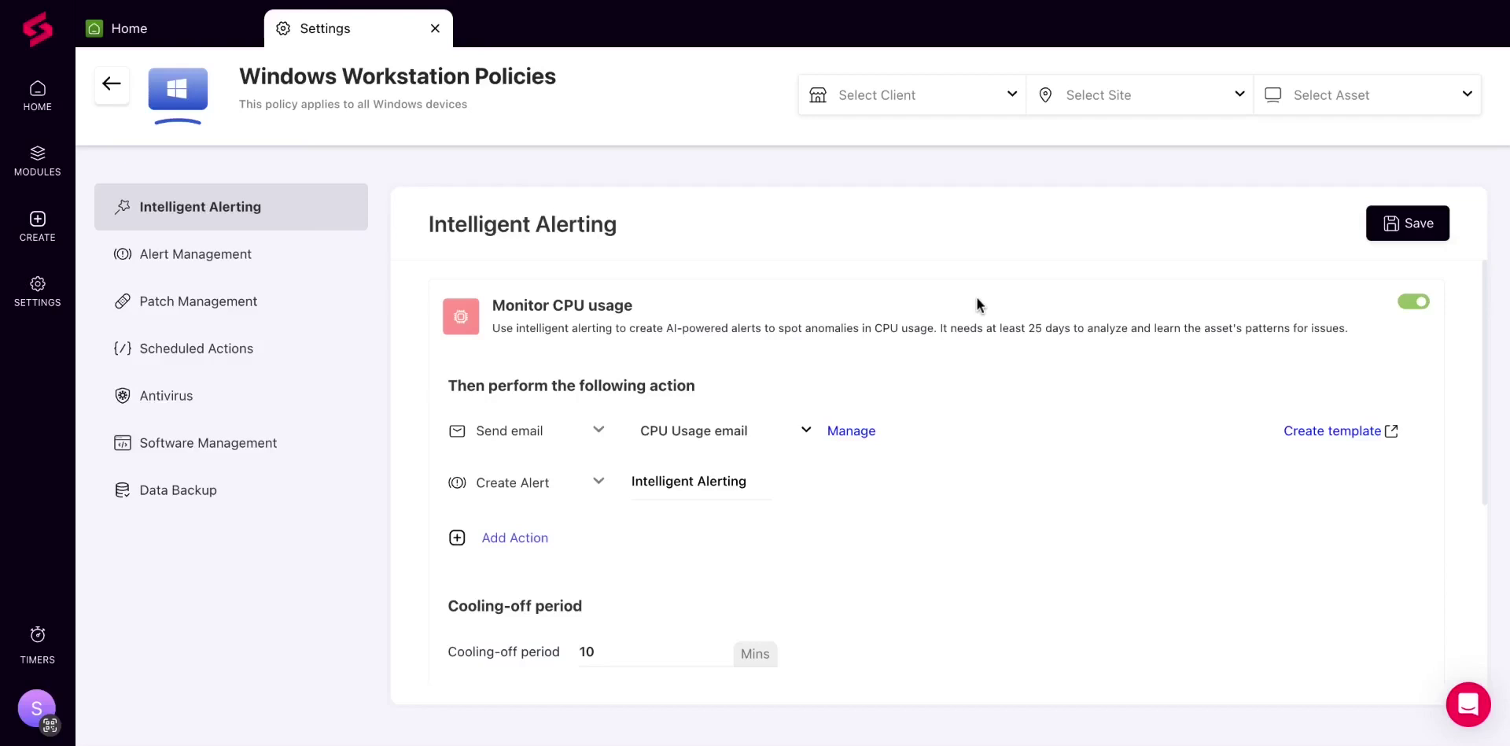
- Scroll through the Intelligent Alerting settings
scroll(1021, 447, "down", 4)
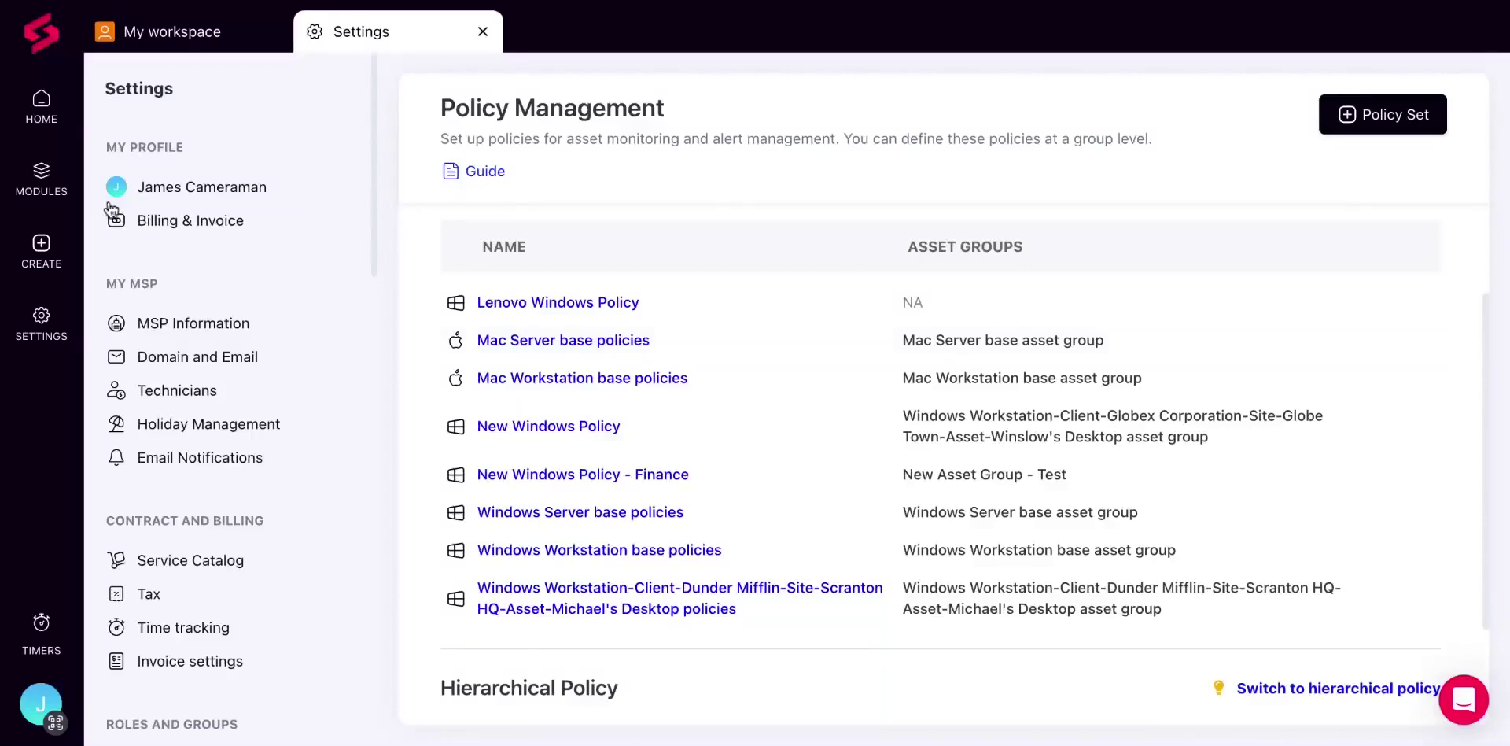
mouse_move(36, 161)
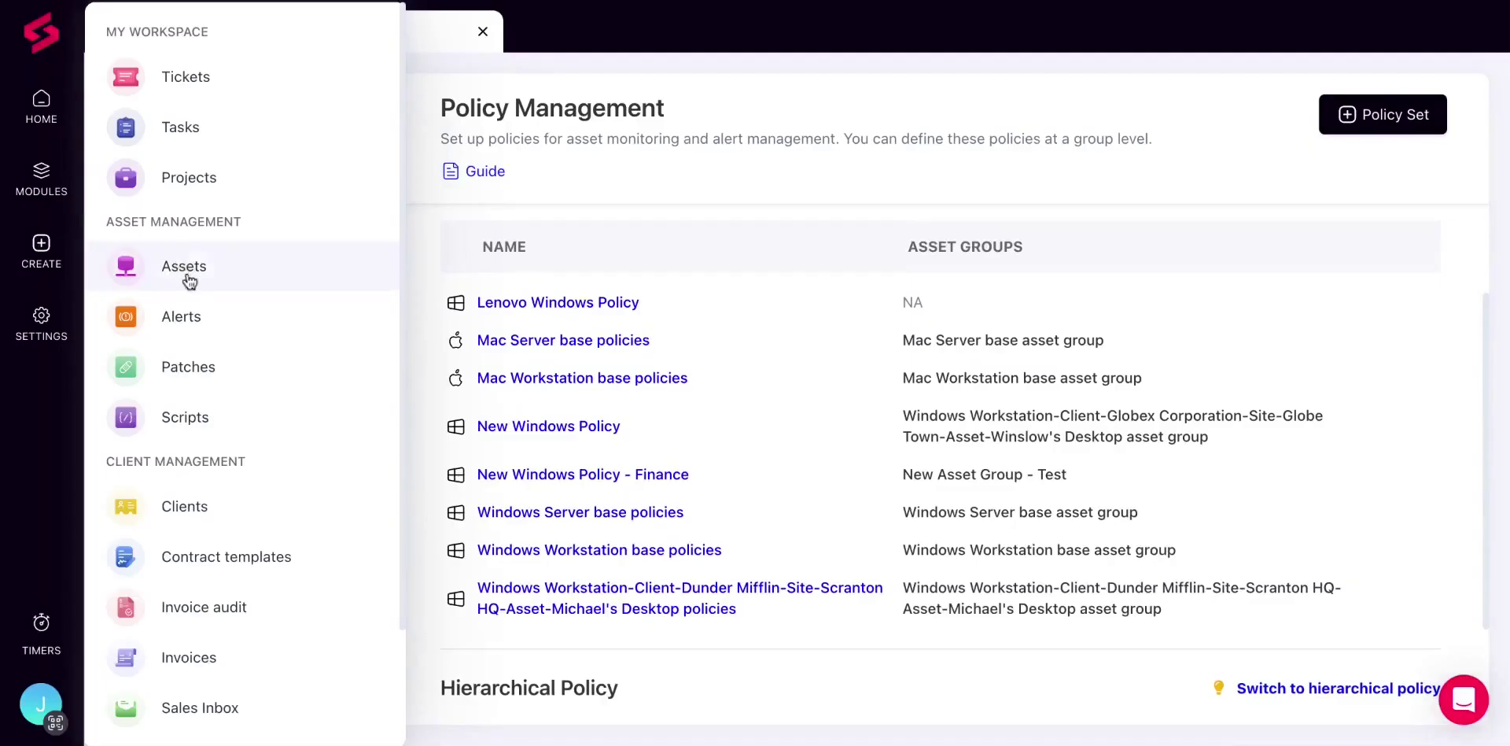
- Open all assets and select the Windows Workstation Base Asset Group containing HK Laptop
left_click(225, 284)
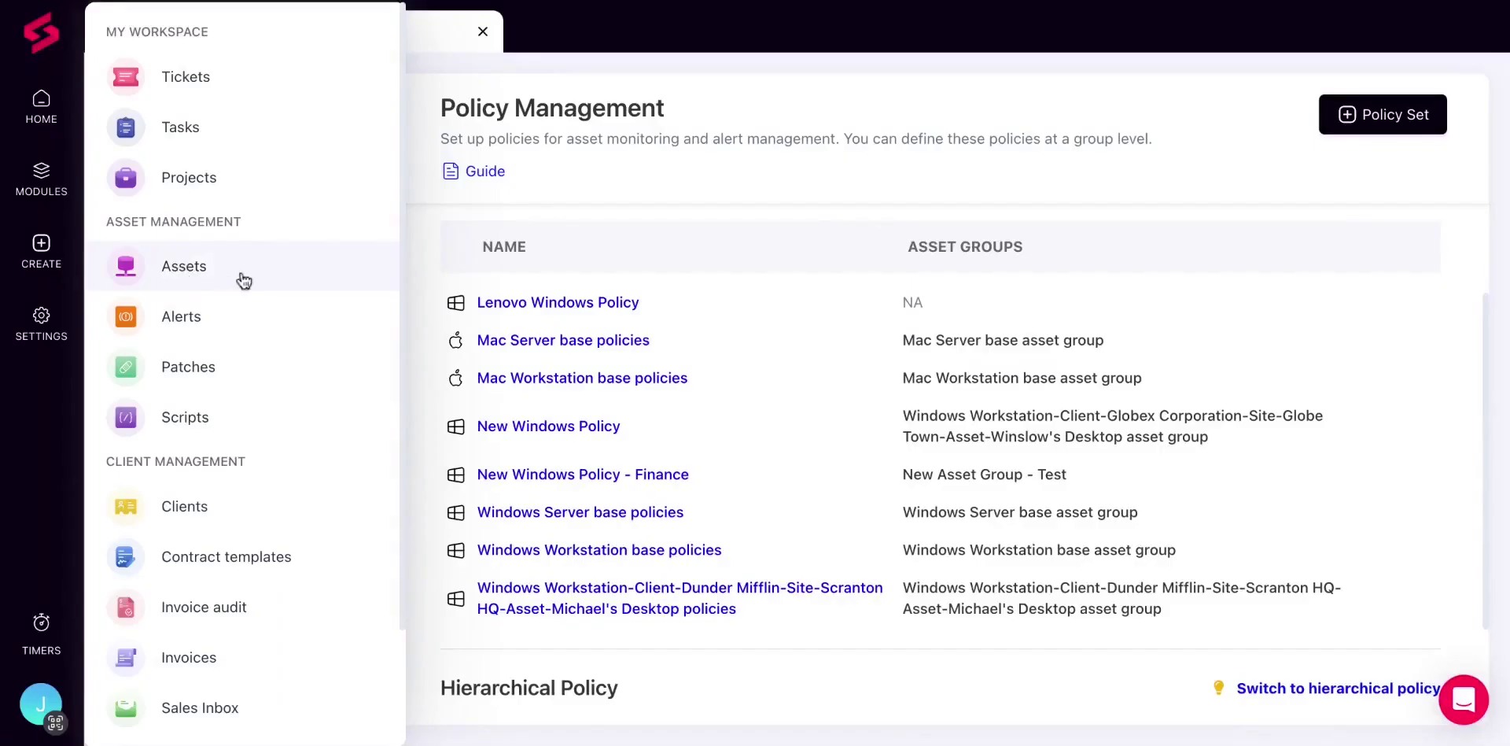
left_click(236, 280)
scroll(313, 572, "down", 5)
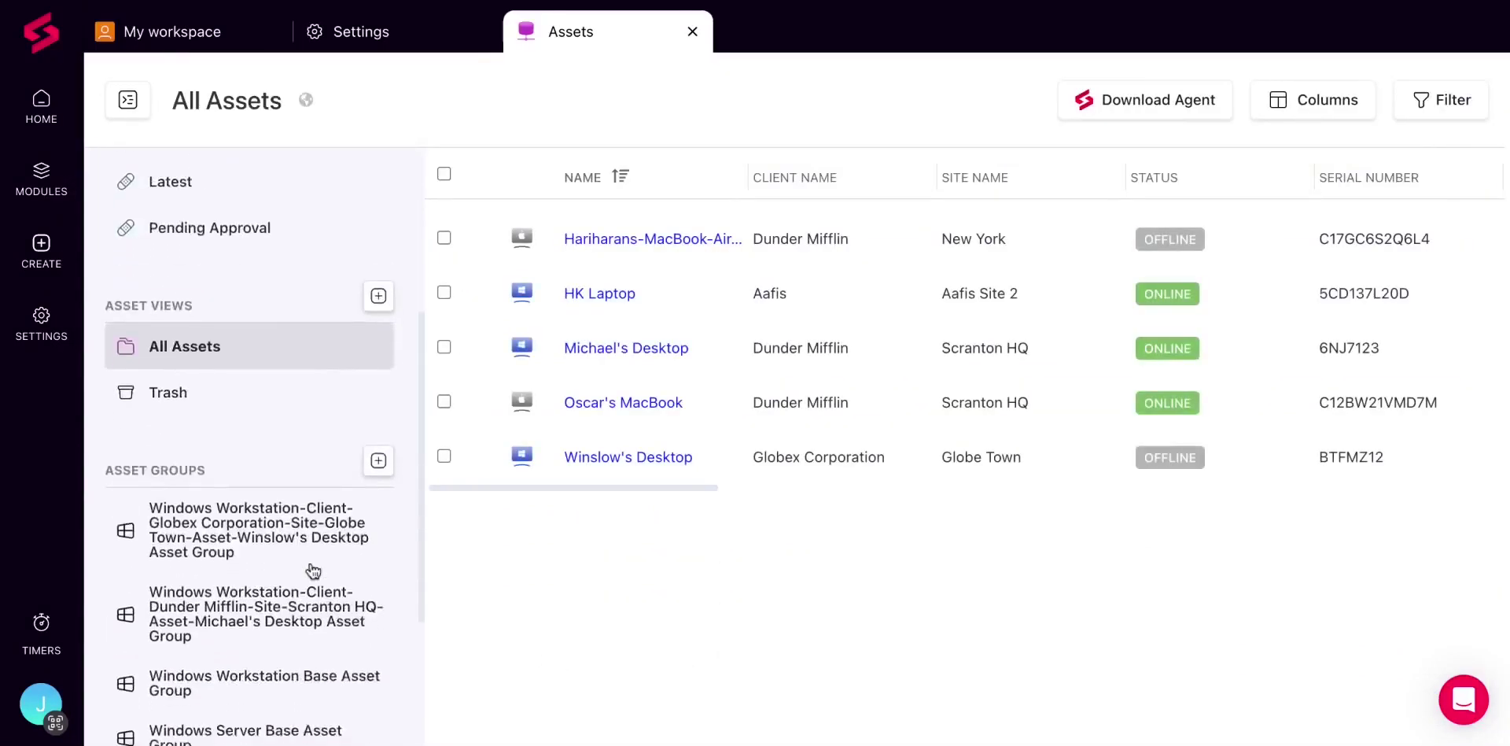
scroll(279, 266, "down", 3)
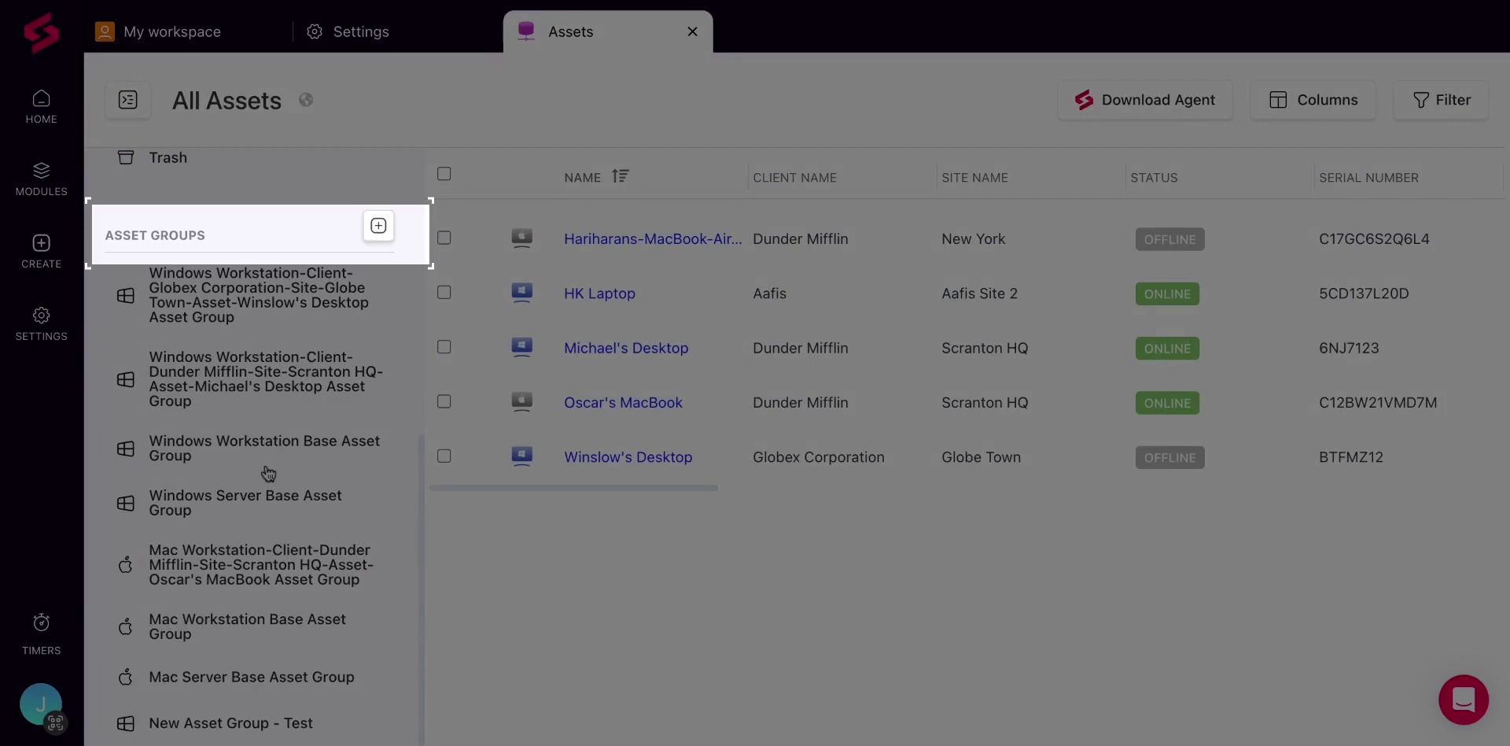
left_click(268, 472)
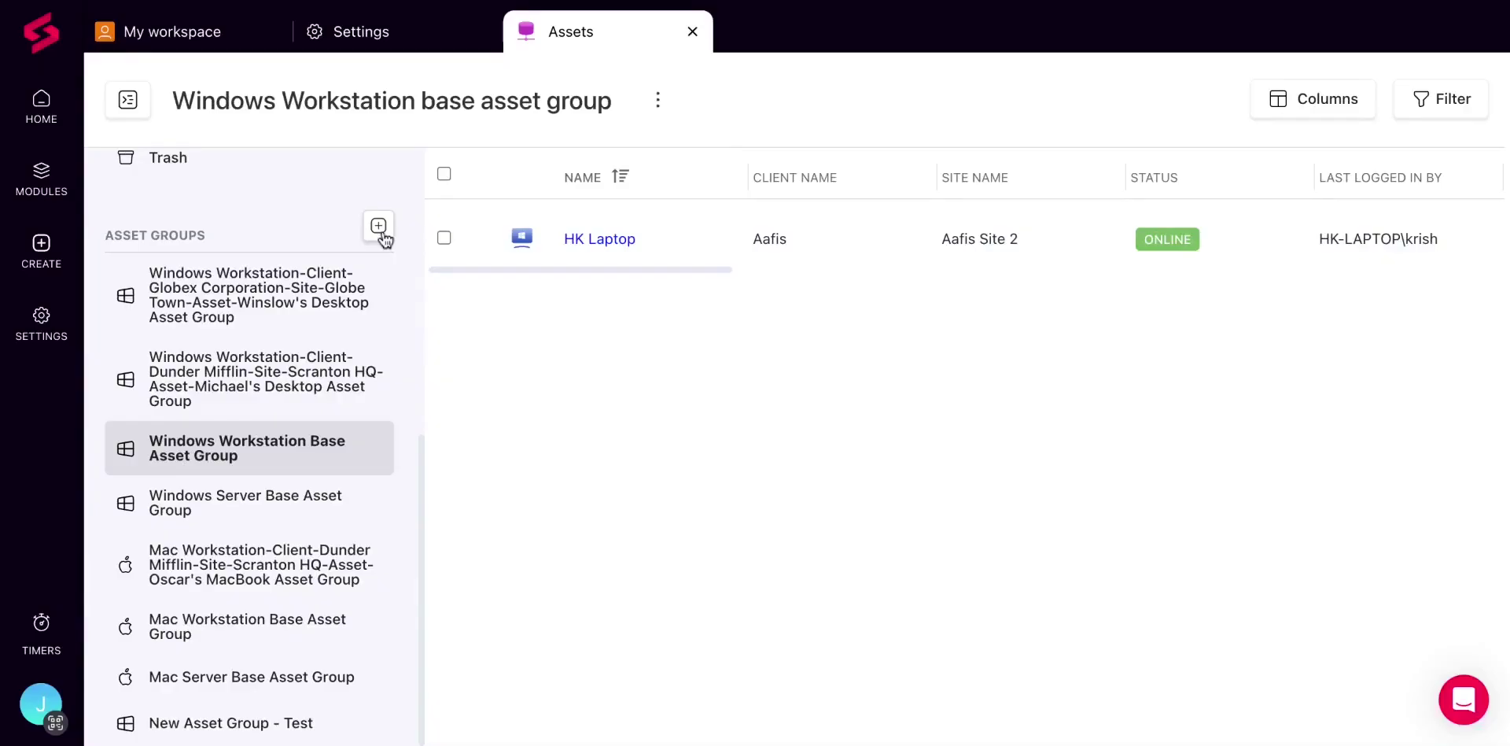
left_click(379, 226)
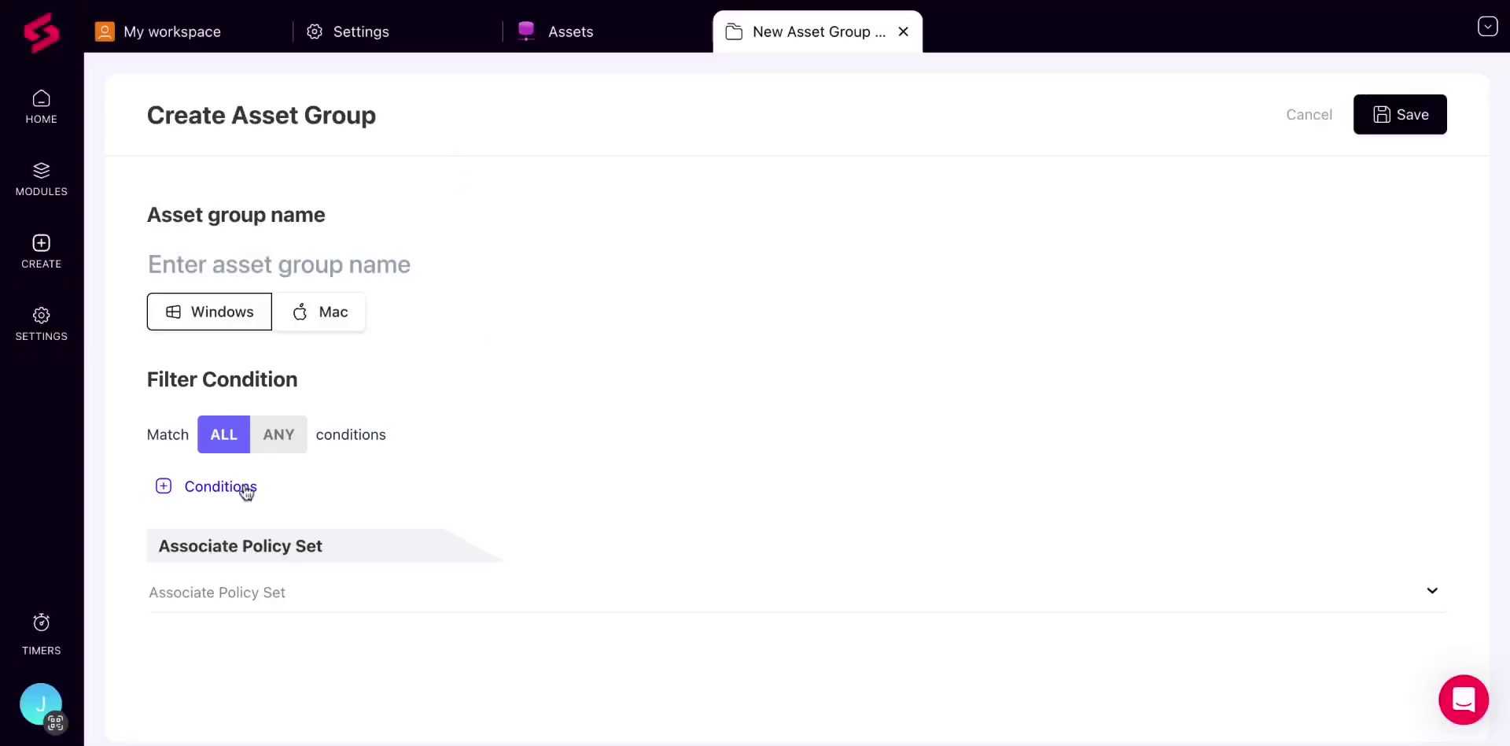
left_click(246, 488)
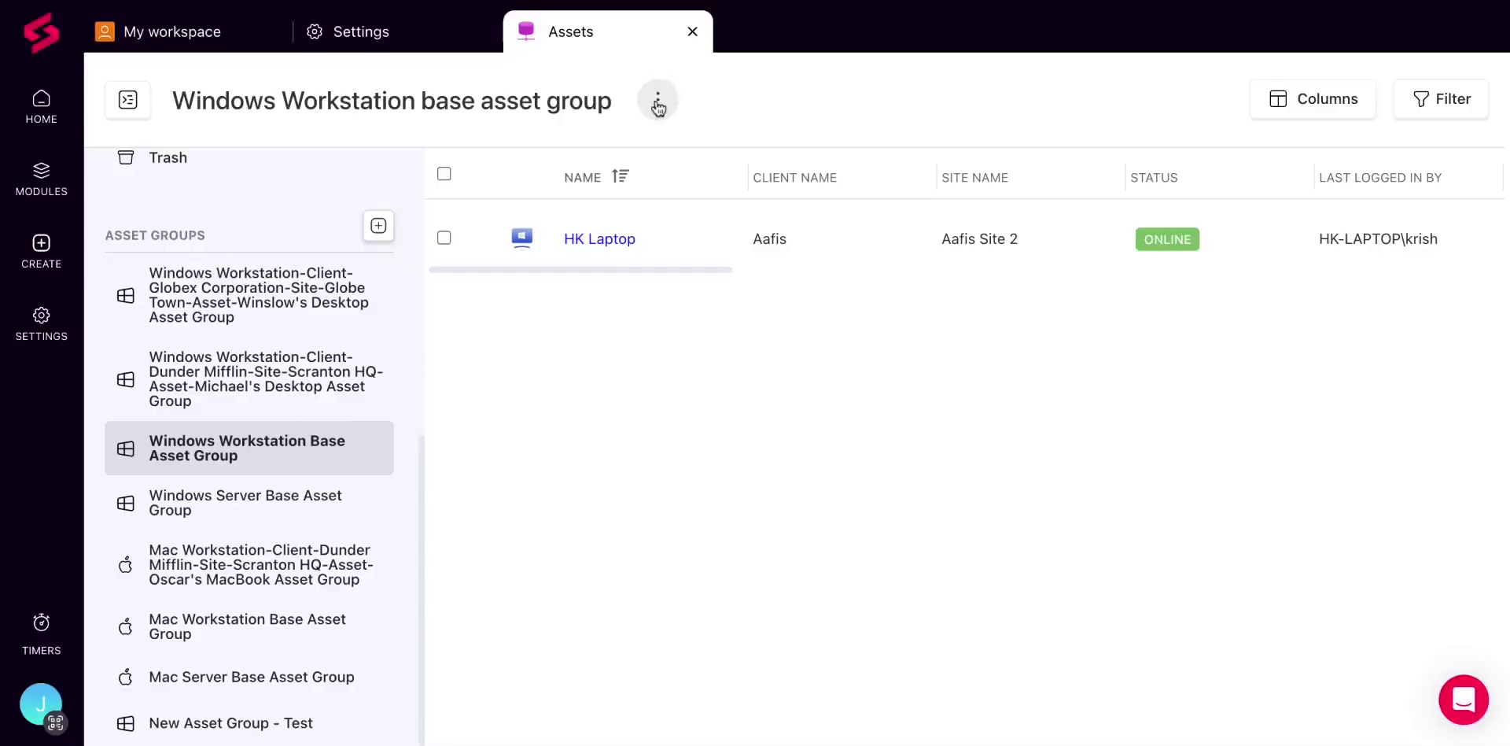
left_click(658, 102)
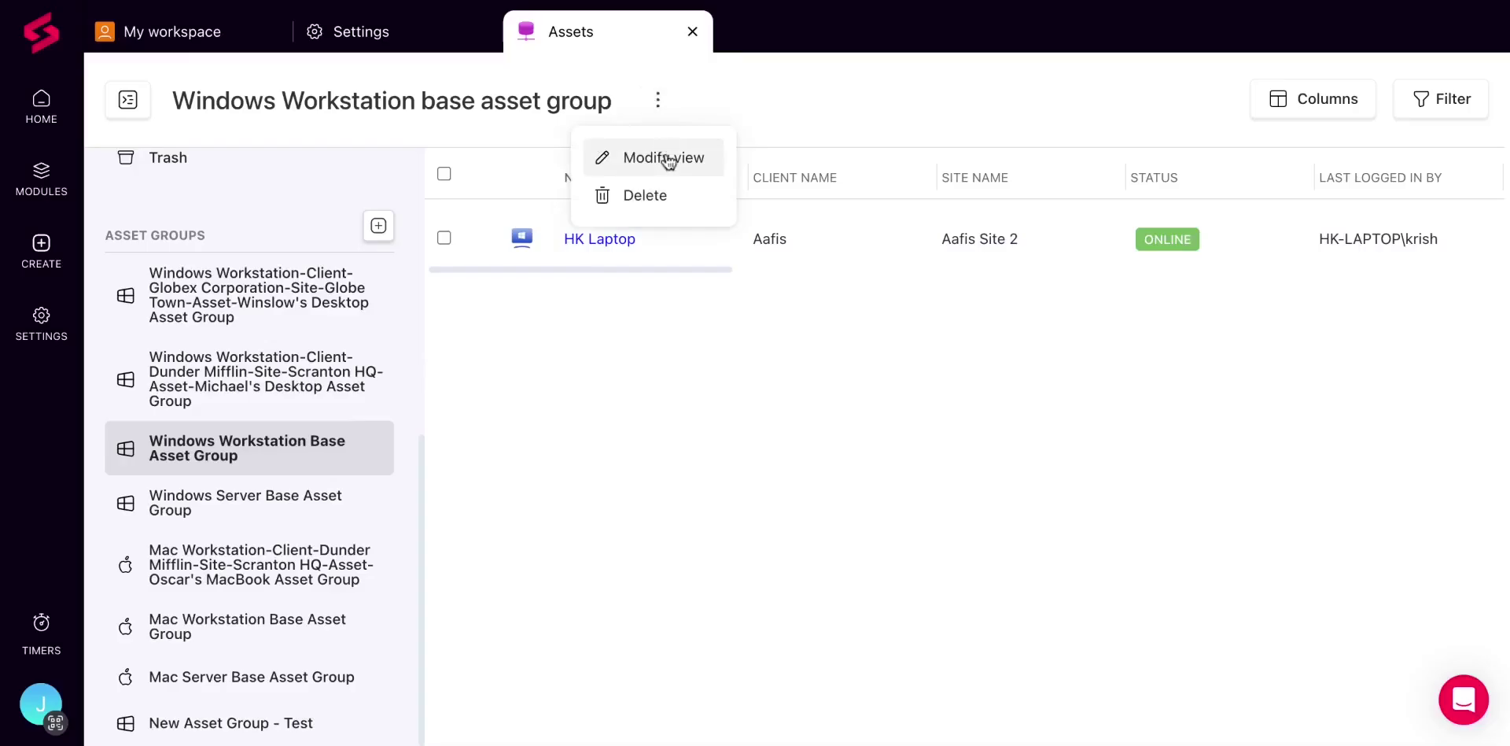
left_click(665, 157)
scroll(711, 465, "down", 2)
scroll(711, 465, "down", 3)
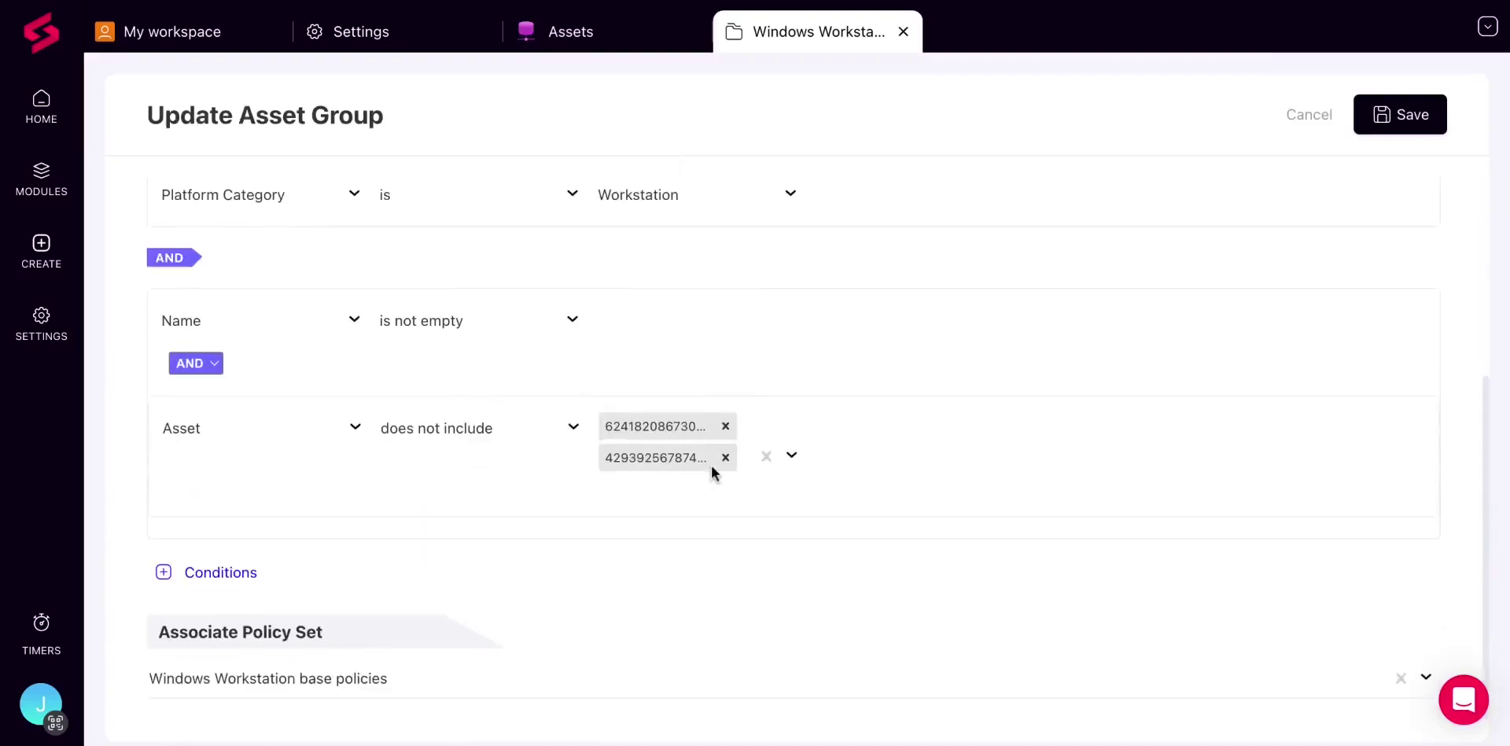
scroll(955, 434, "up", 1)
scroll(955, 437, "up", 3)
scroll(955, 439, "up", 1)
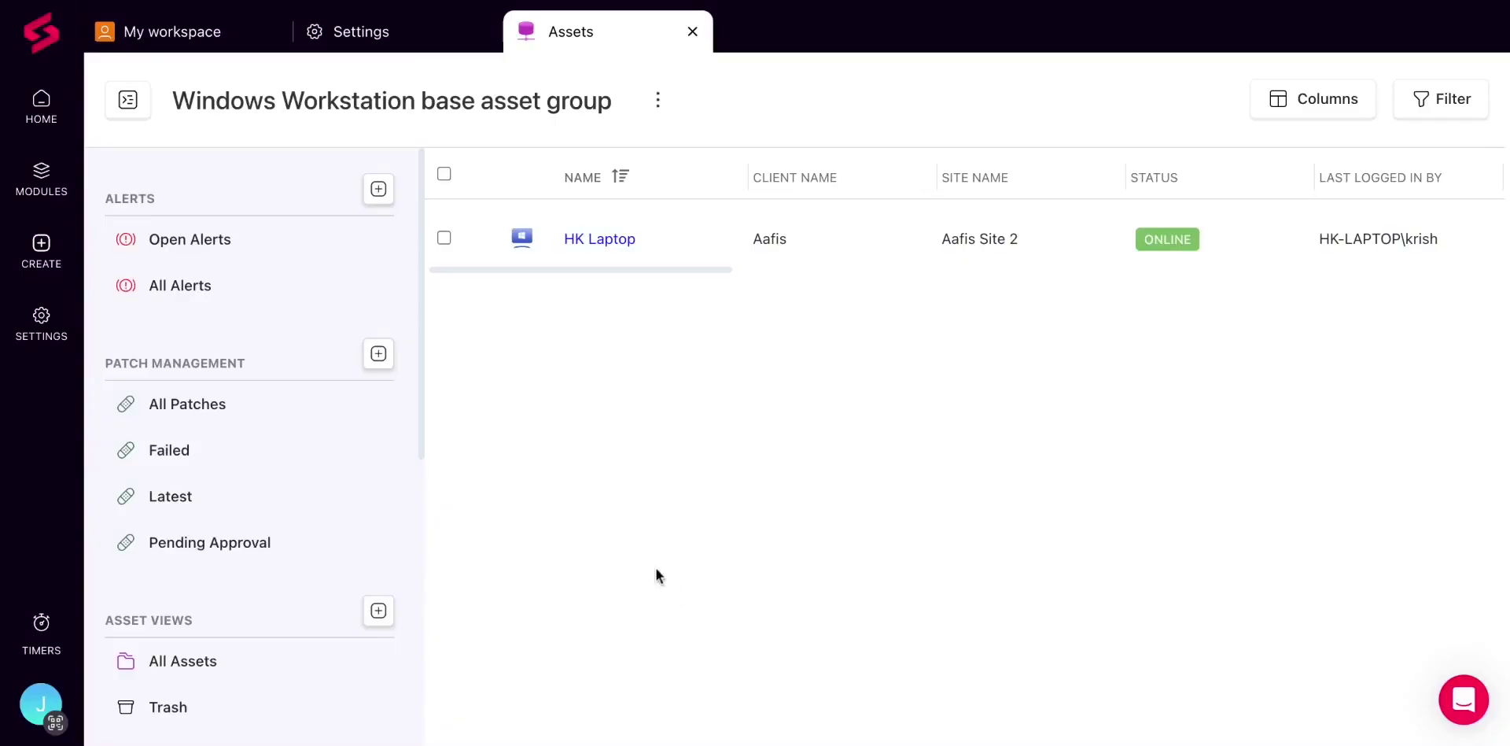
- Go to Settings, then Asset Management > Policy Management to list group-based policies like Windows Workstation base policies
left_click(39, 321)
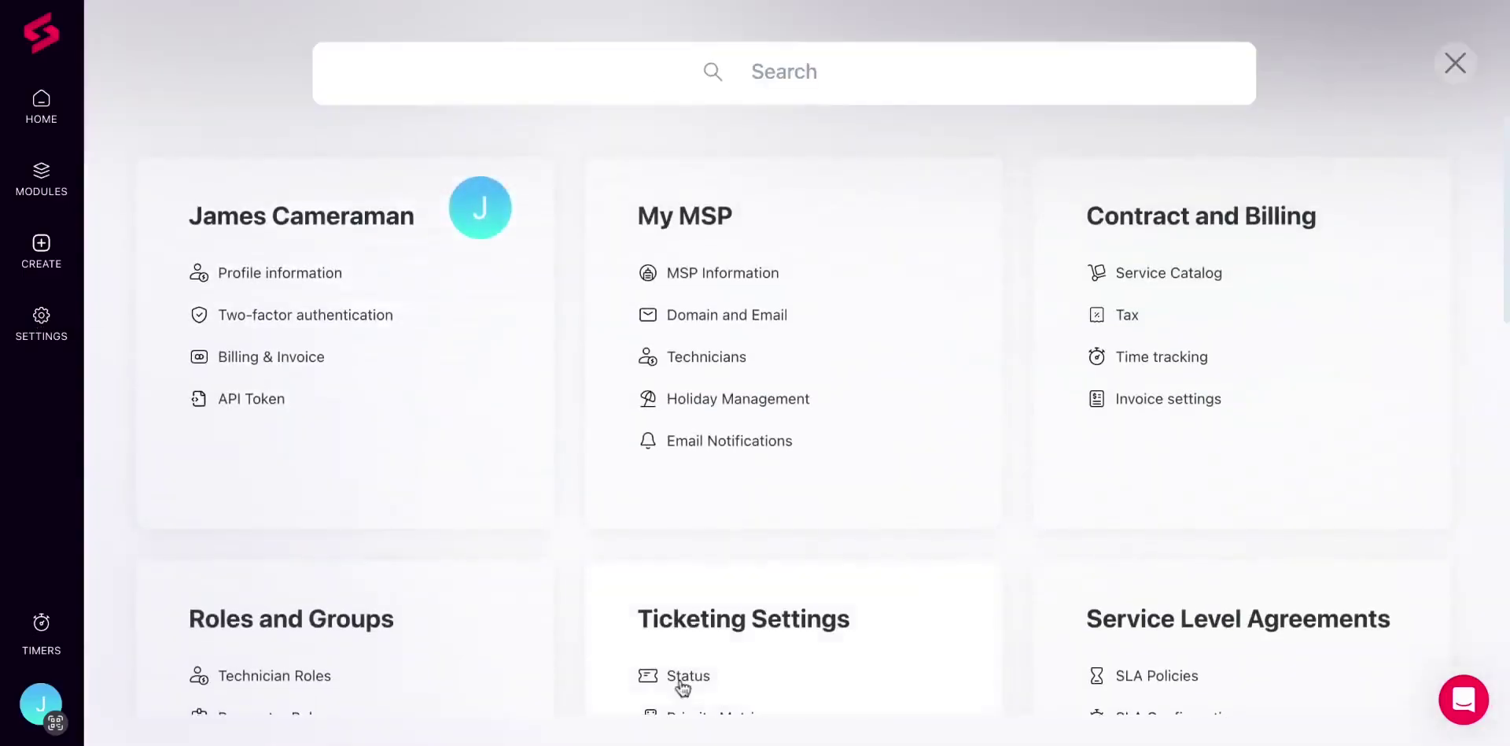
scroll(688, 698, "down", 1)
scroll(690, 703, "down", 3)
scroll(691, 702, "down", 1)
scroll(690, 702, "down", 3)
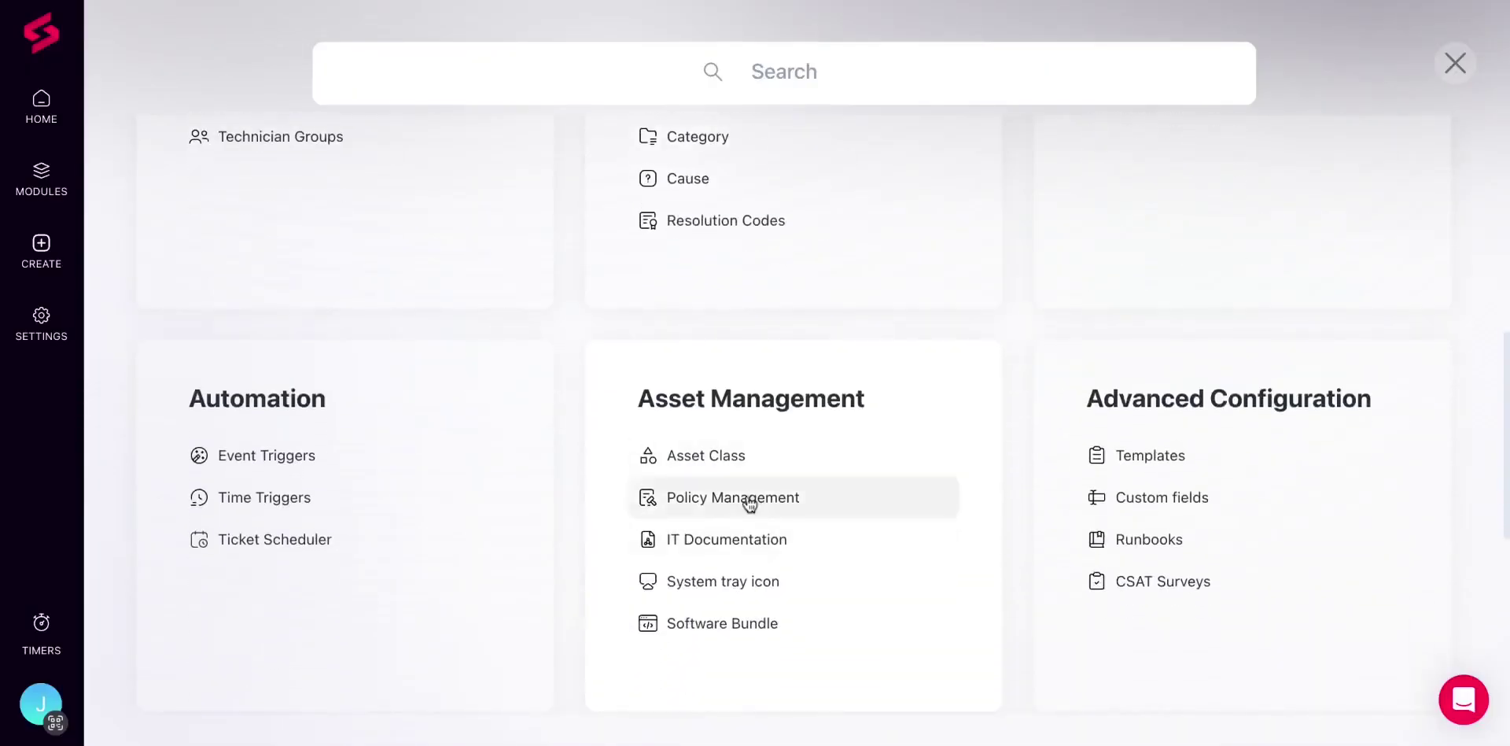
left_click(749, 502)
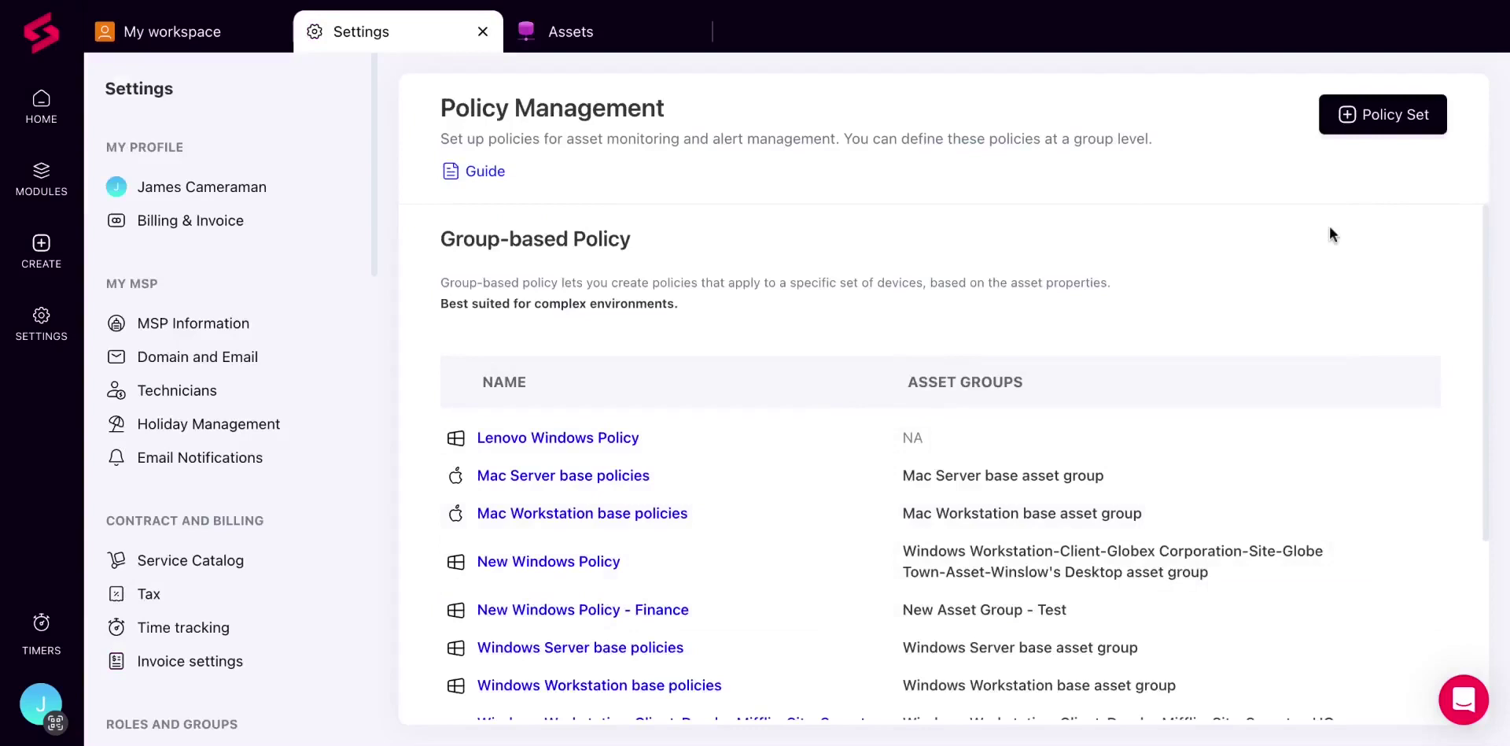
scroll(751, 507, "down", 1)
scroll(751, 506, "up", 1)
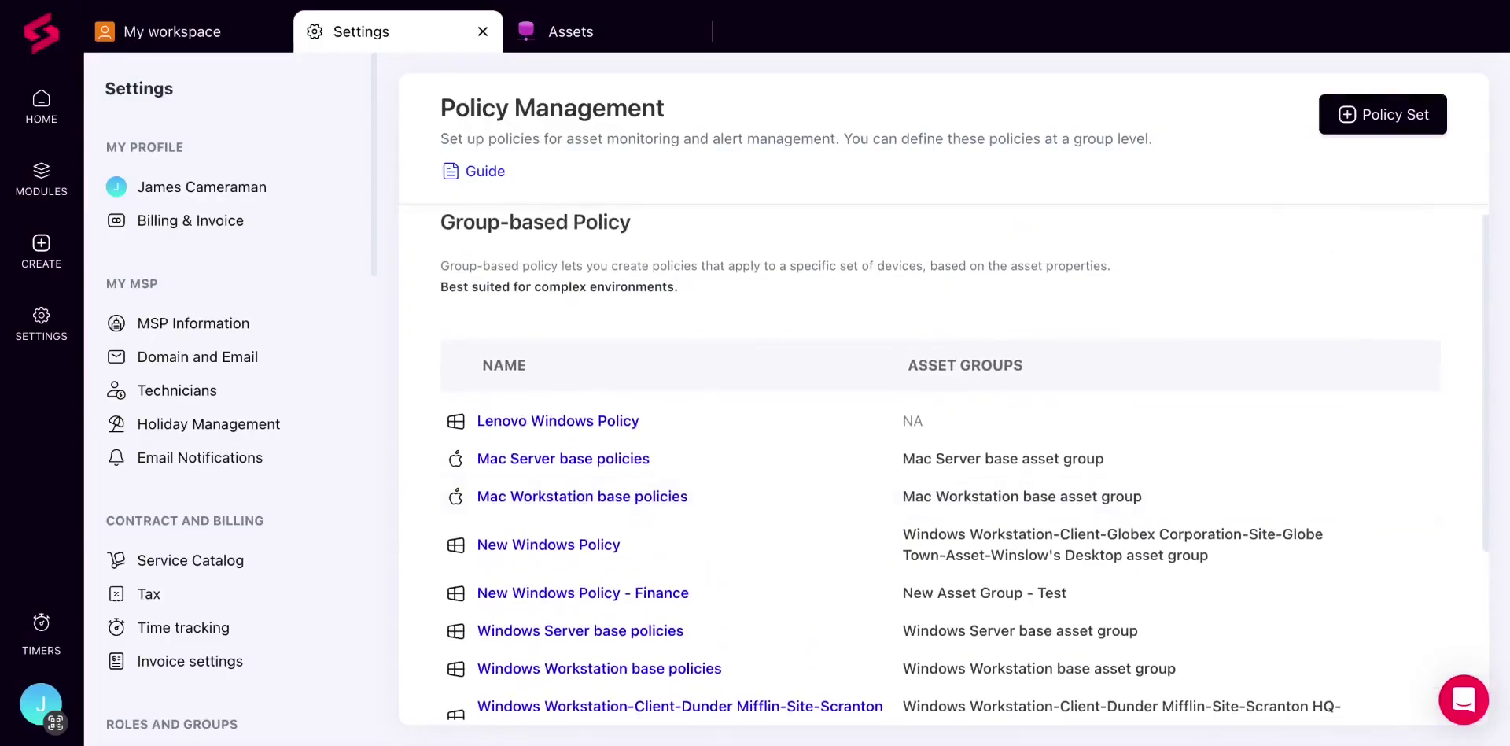
- Create a new Windows policy set from the + Policy Set menu
left_click(1420, 126)
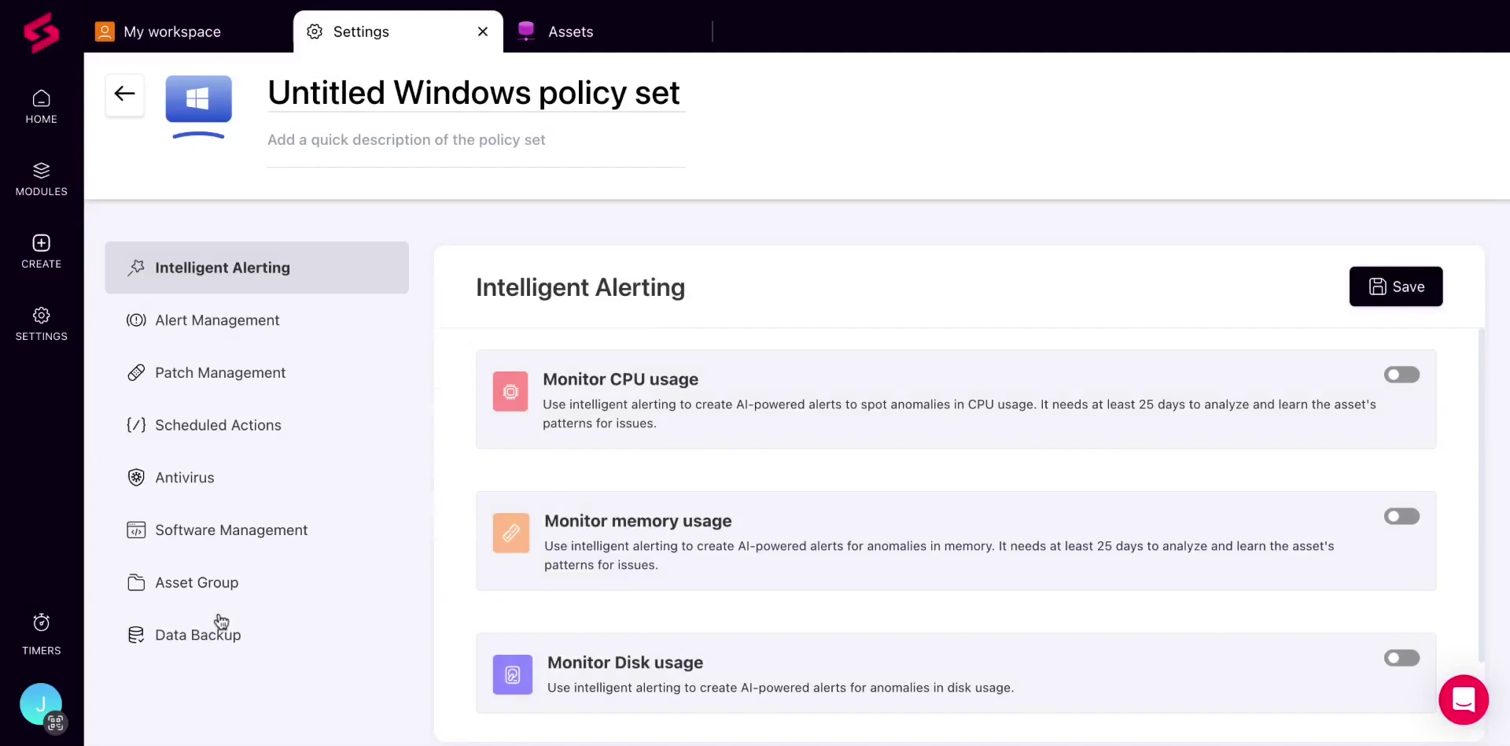
- Show the Untitled Windows policy set's Asset Group section, which has no groups yet
left_click(220, 616)
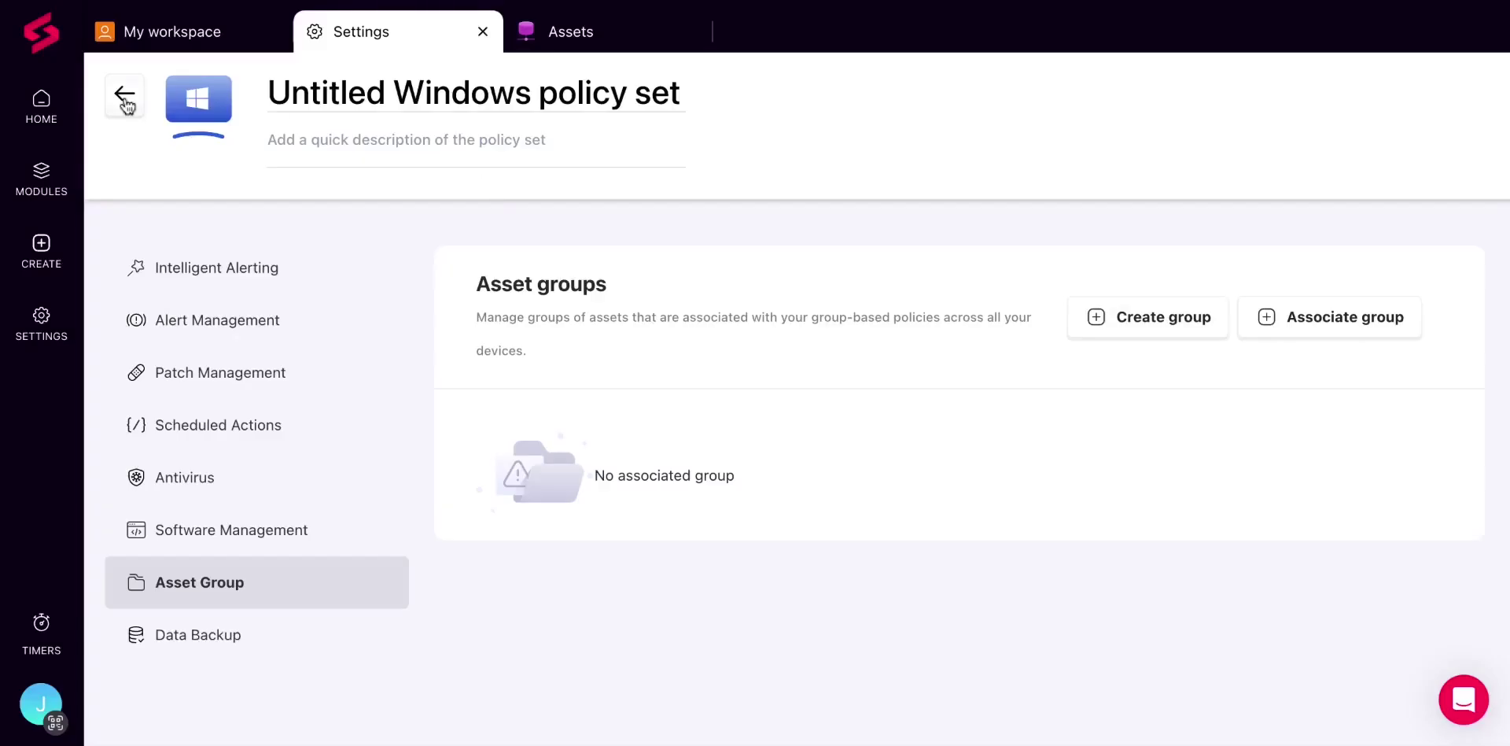
- Return to Policy Management and scroll to entries like New Windows Policy - Finance
left_click(124, 93)
scroll(1016, 485, "down", 4)
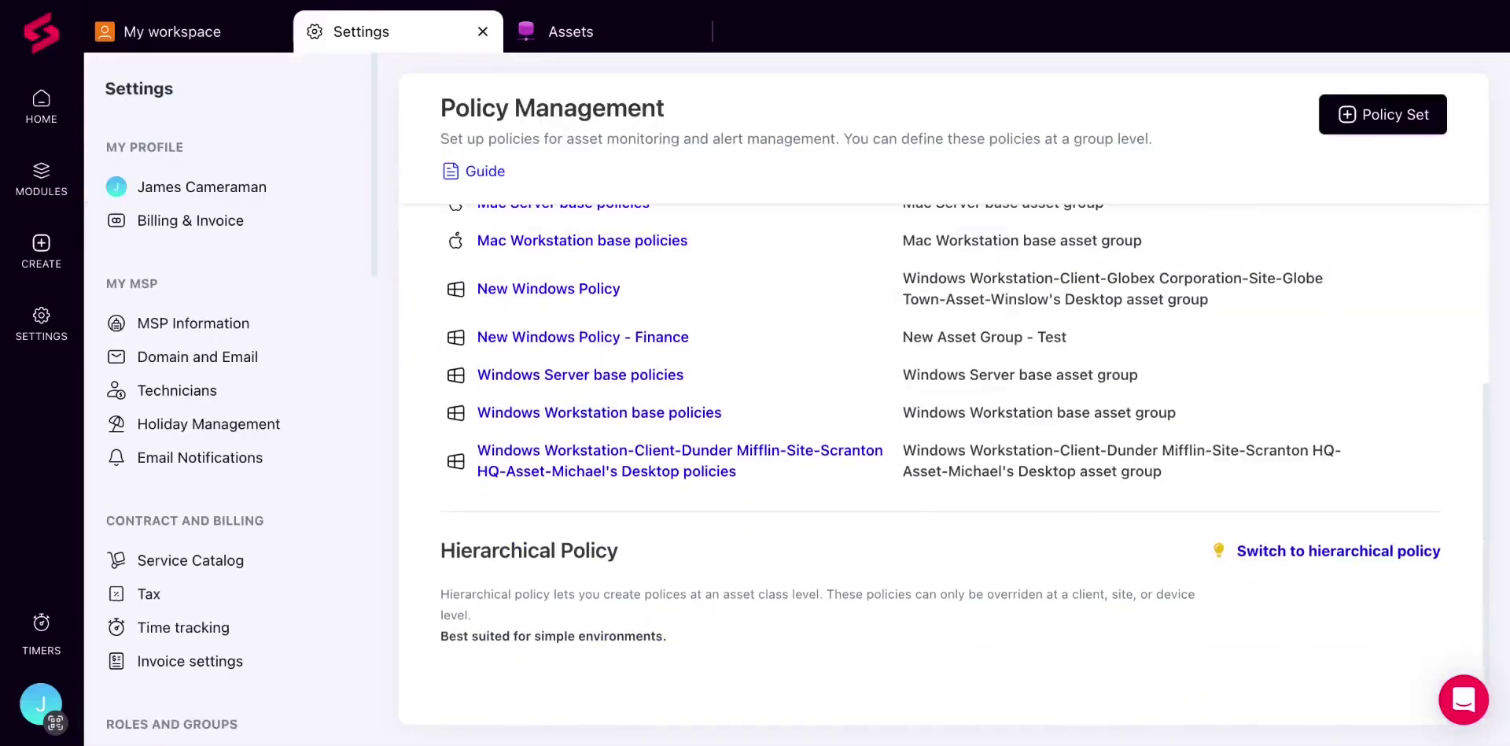